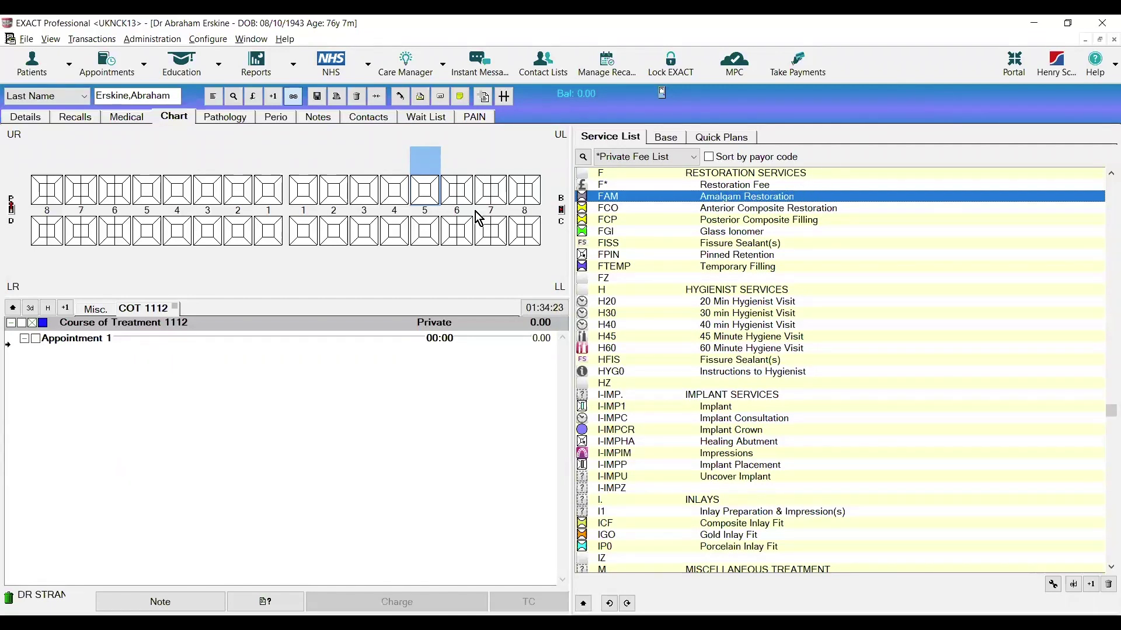
Chart an amalgam restoration on tooth UL4 and open the FAM UL4 O item for editing.
{"action": "left_click", "coordinate": [387, 200]}
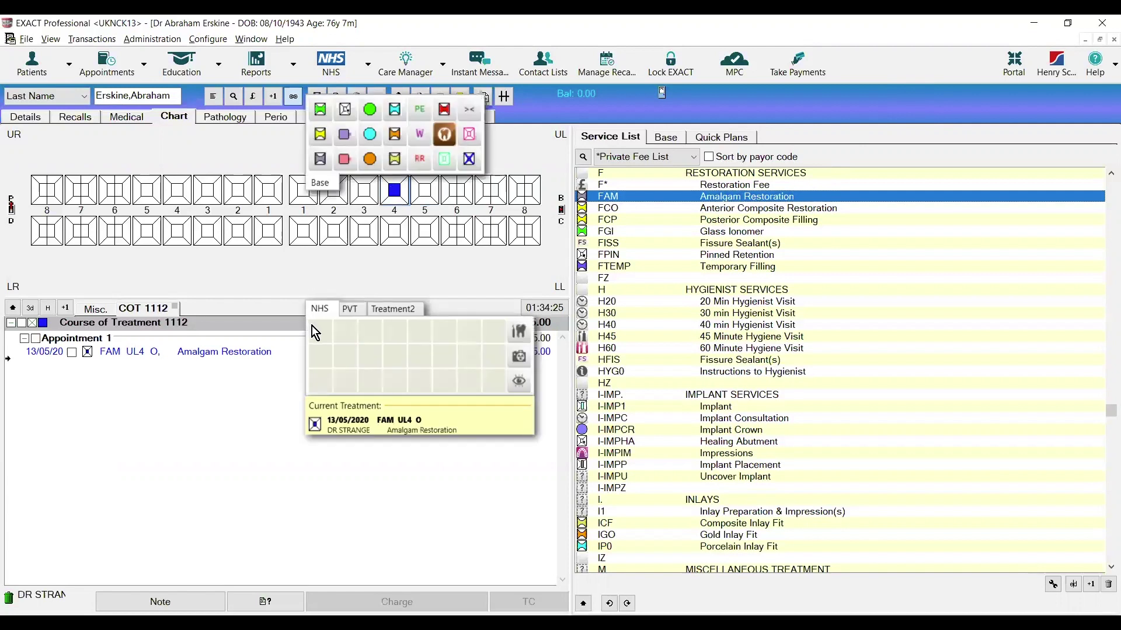
{"action": "left_click", "coordinate": [227, 352]}
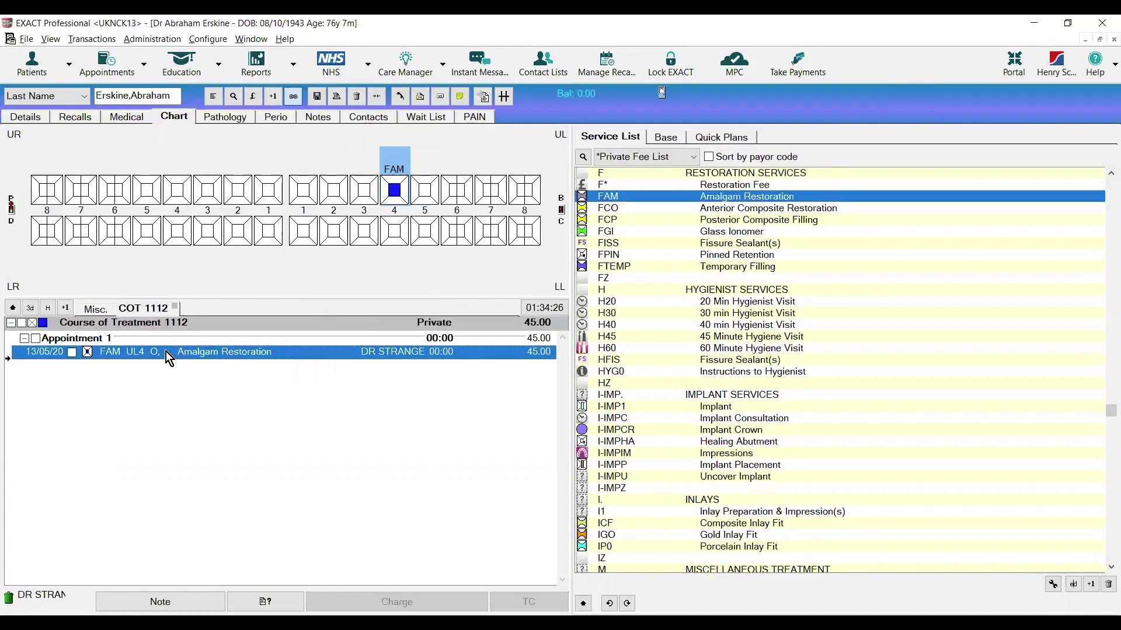
{"action": "right_click", "coordinate": [214, 360]}
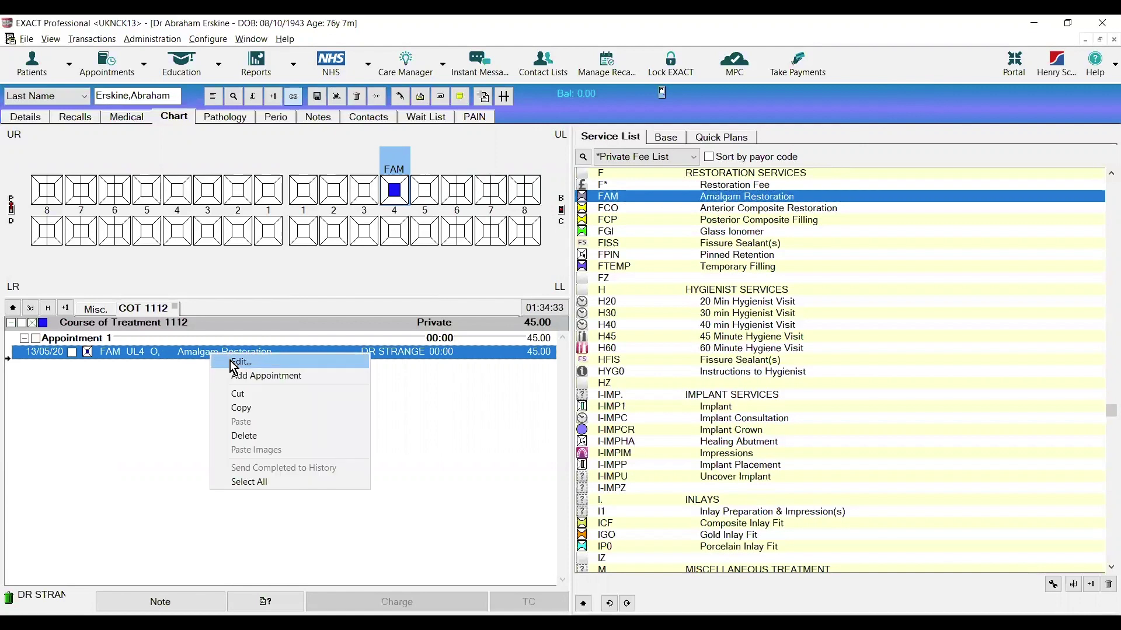
{"action": "left_click", "coordinate": [234, 362]}
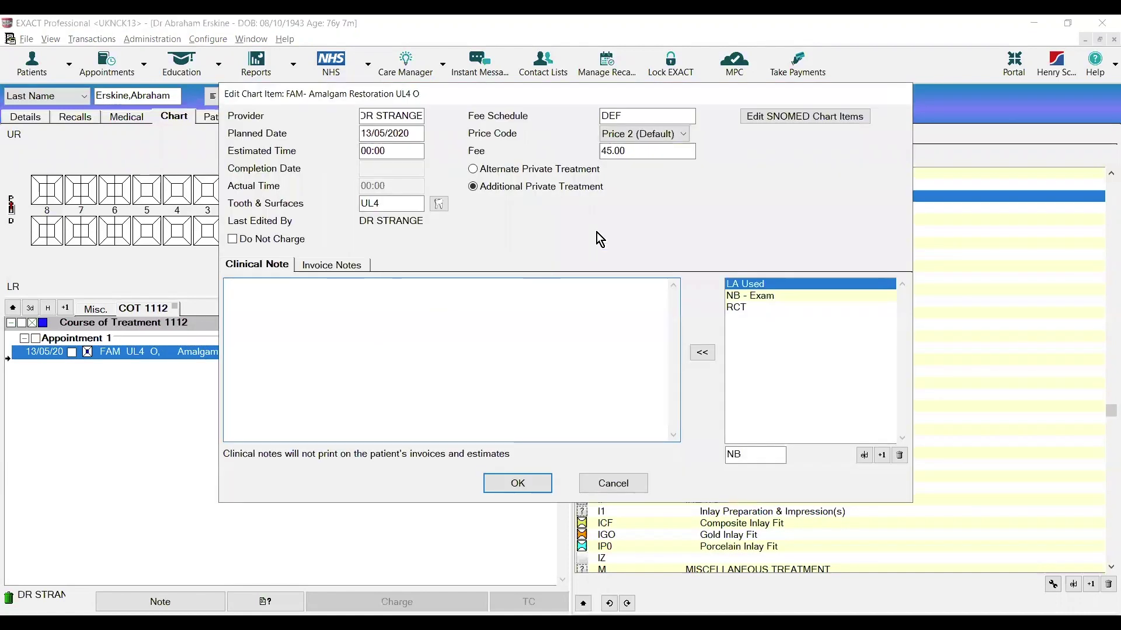
Remove SNOMED code 234787002 from the amalgam item and re-add it via an 'ama' search.
{"action": "left_click", "coordinate": [752, 120]}
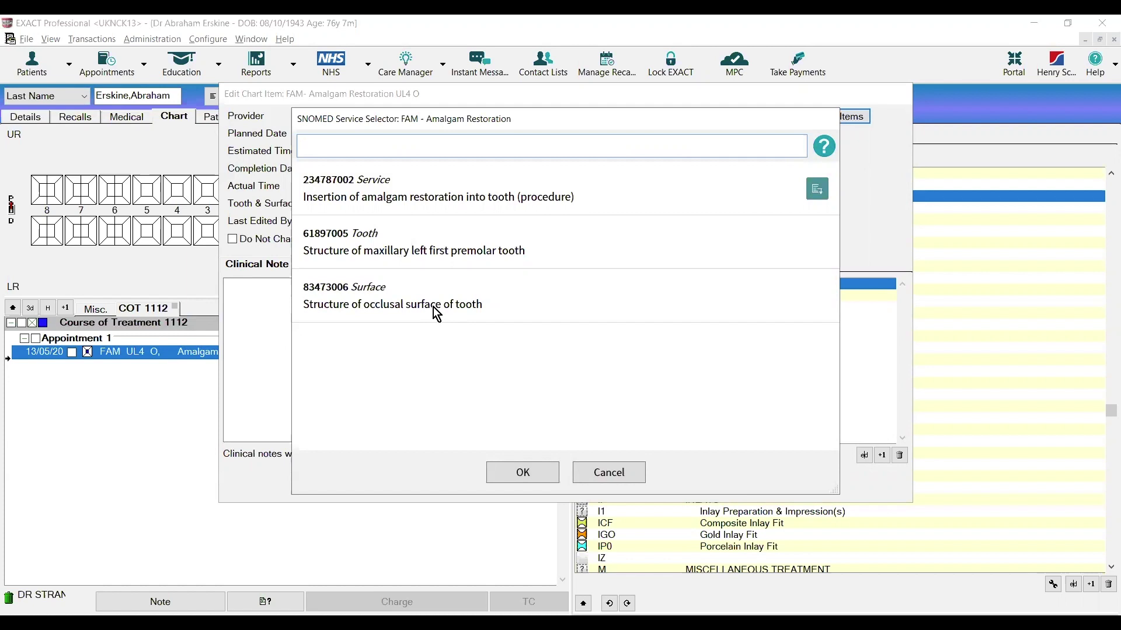
{"action": "left_click", "coordinate": [817, 189]}
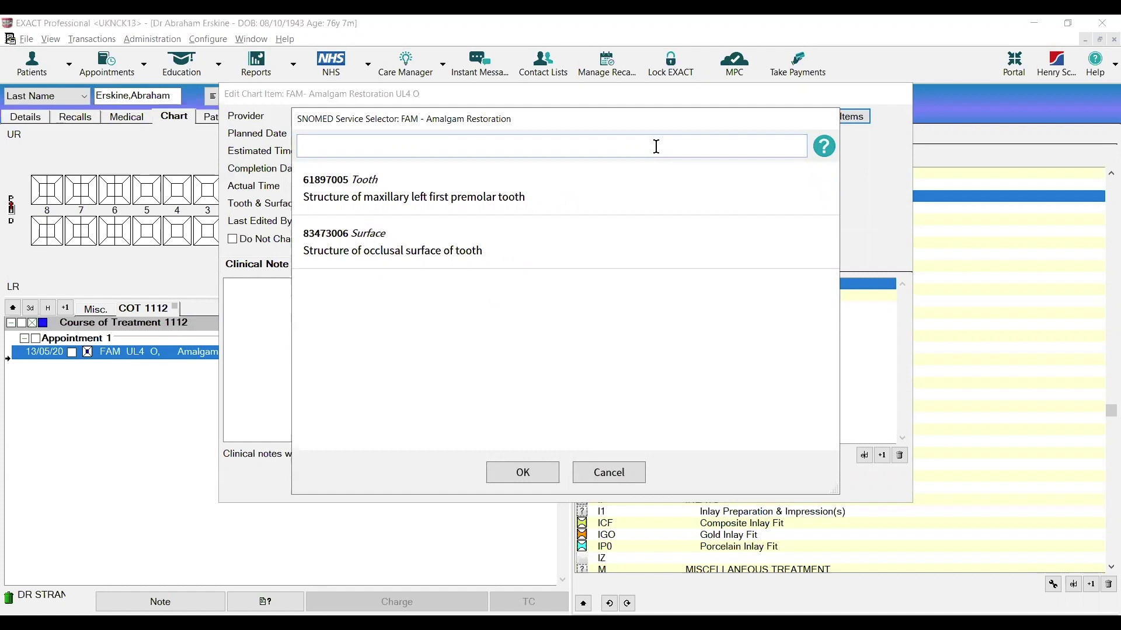
{"action": "type", "text": "ama"}
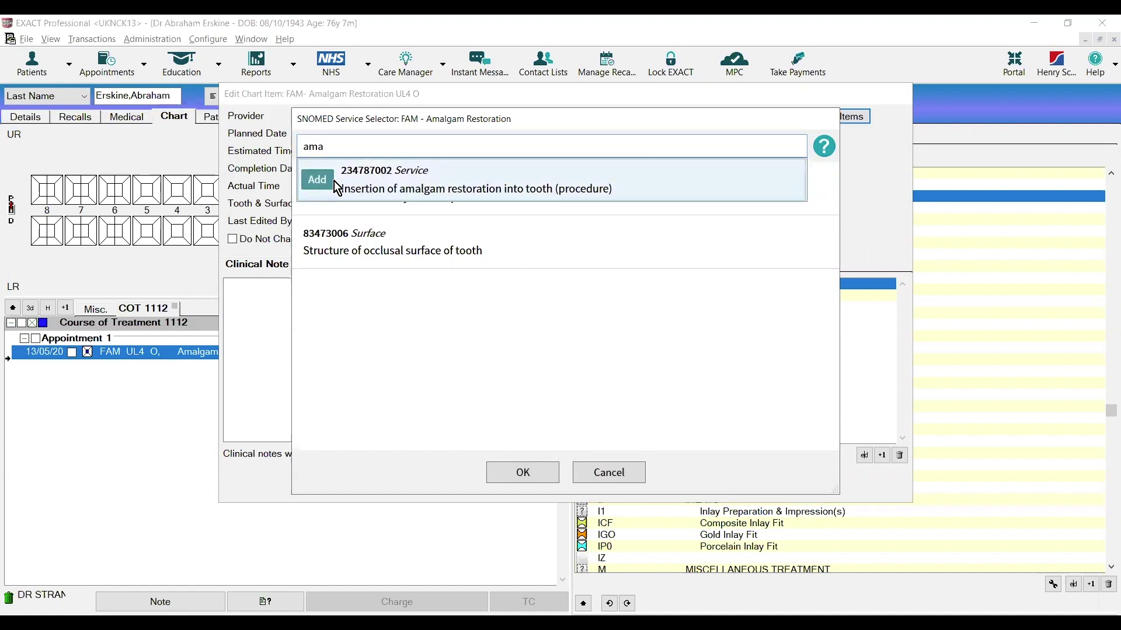
{"action": "left_click", "coordinate": [319, 186]}
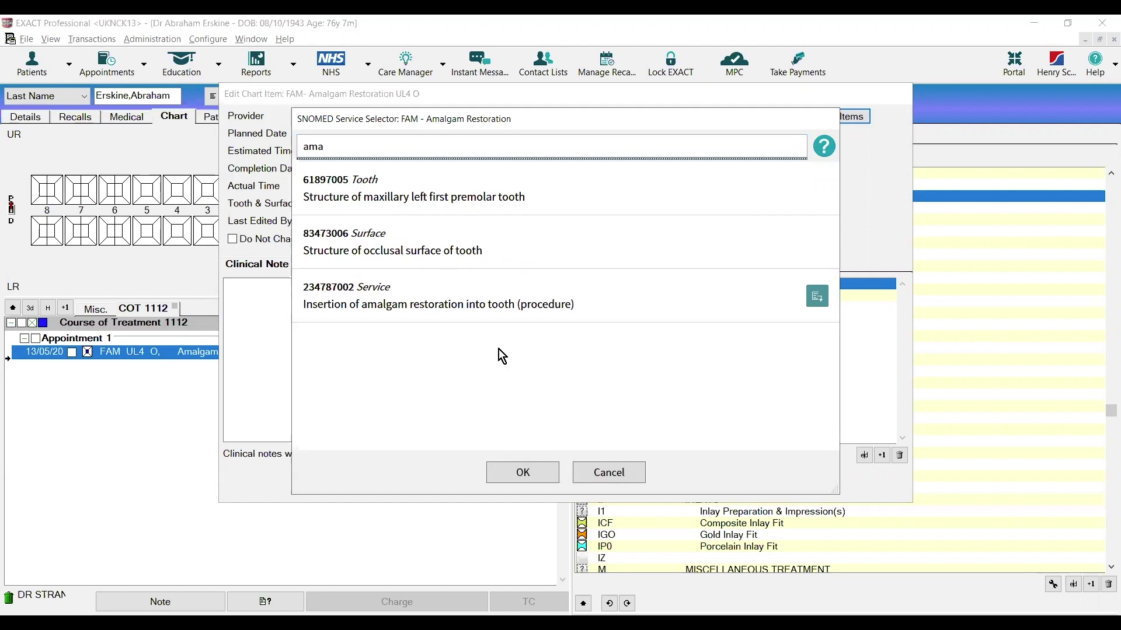
{"action": "left_click", "coordinate": [520, 479]}
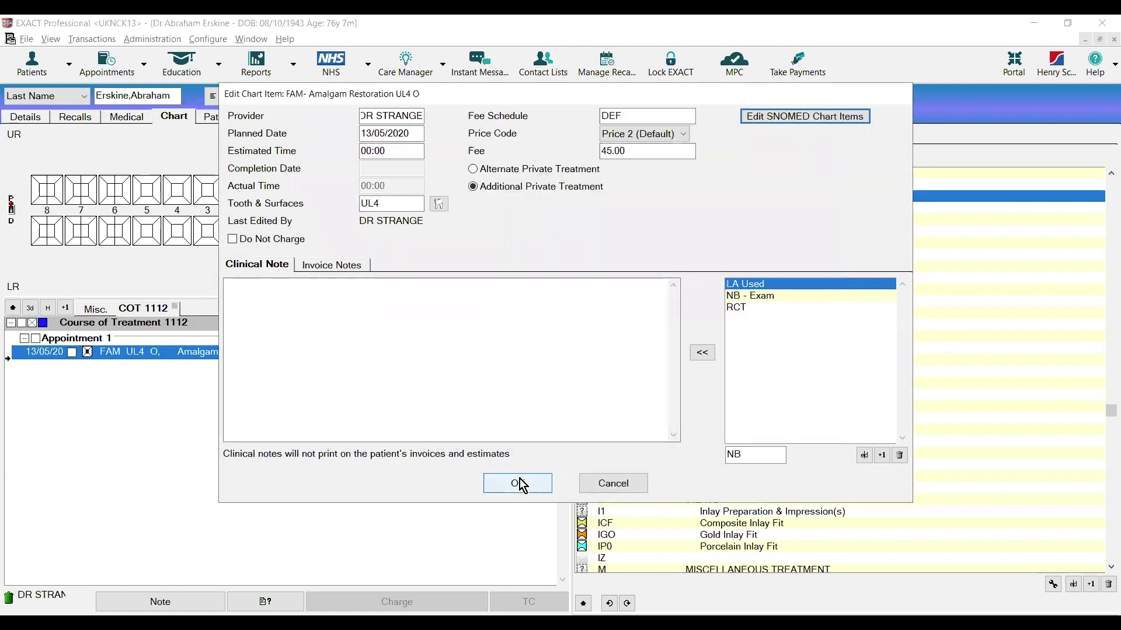
Save the amalgam item and chart I-IMP1 Implant to open its SNOMED Service Selector.
{"action": "left_click", "coordinate": [523, 484]}
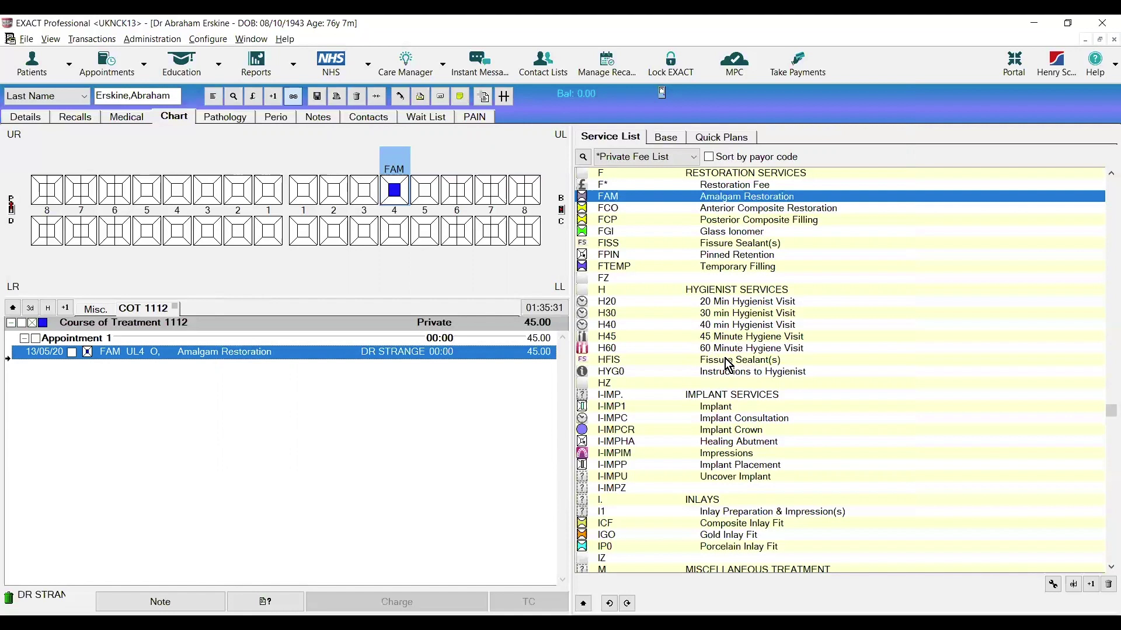
{"action": "scroll", "coordinate": [728, 365], "scroll_direction": "down", "scroll_amount": 9}
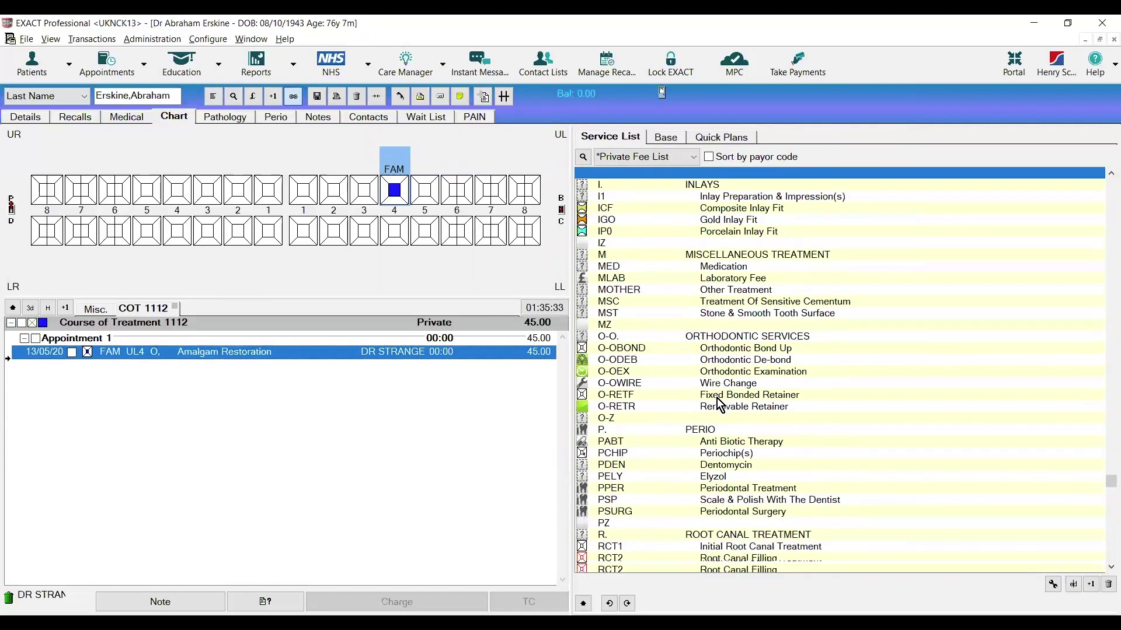
{"action": "scroll", "coordinate": [721, 402], "scroll_direction": "down", "scroll_amount": 7}
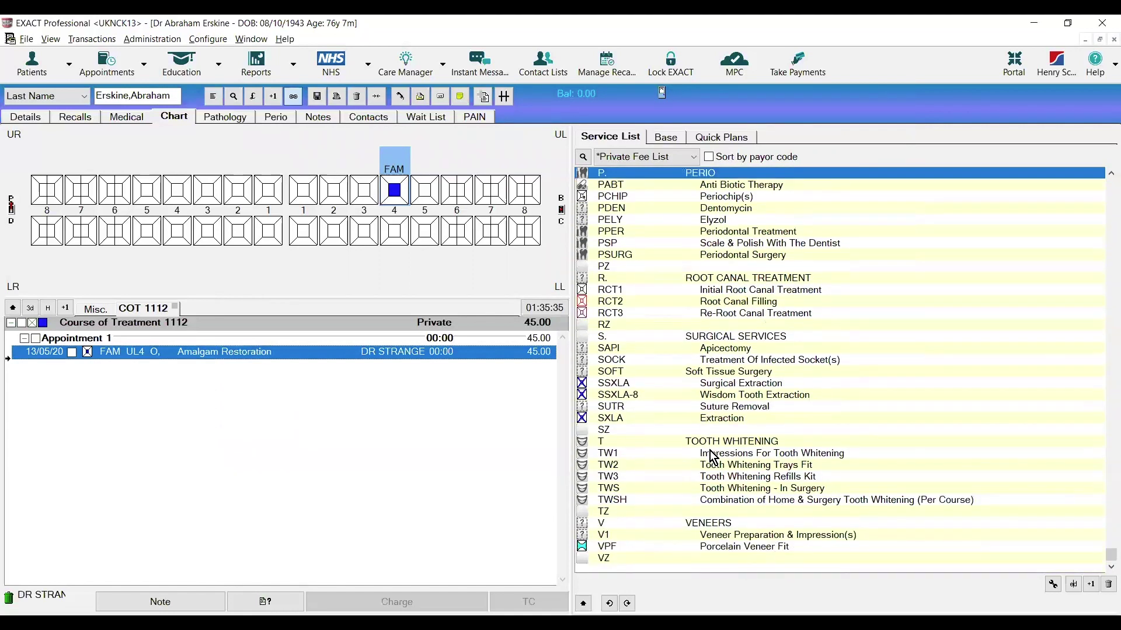
{"action": "scroll", "coordinate": [713, 457], "scroll_direction": "up", "scroll_amount": 5}
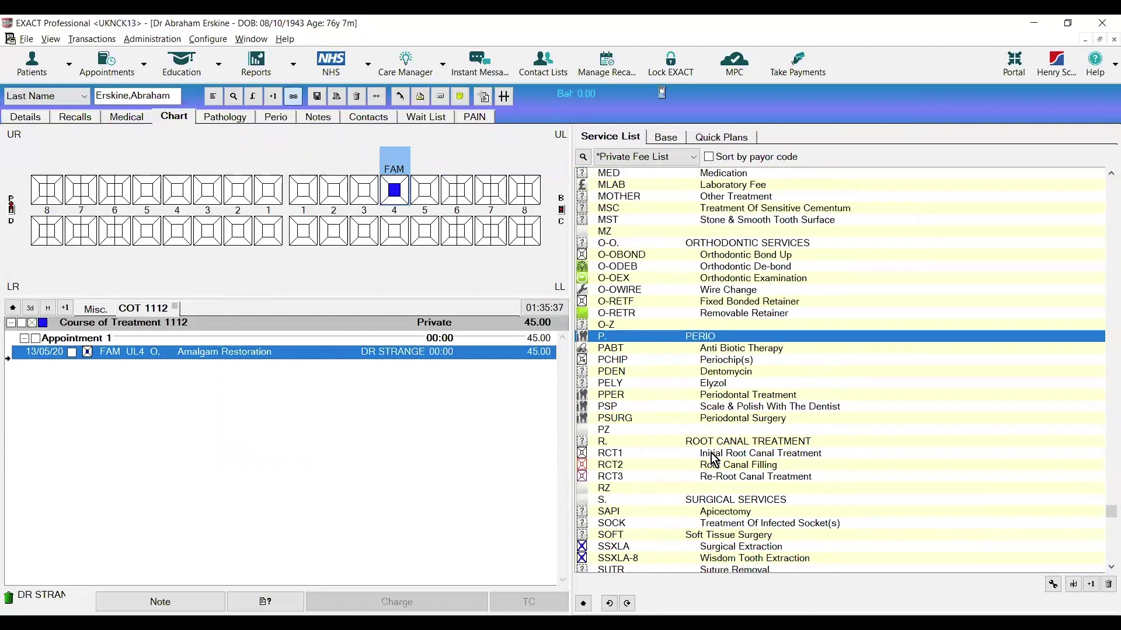
{"action": "scroll", "coordinate": [715, 461], "scroll_direction": "up", "scroll_amount": 6}
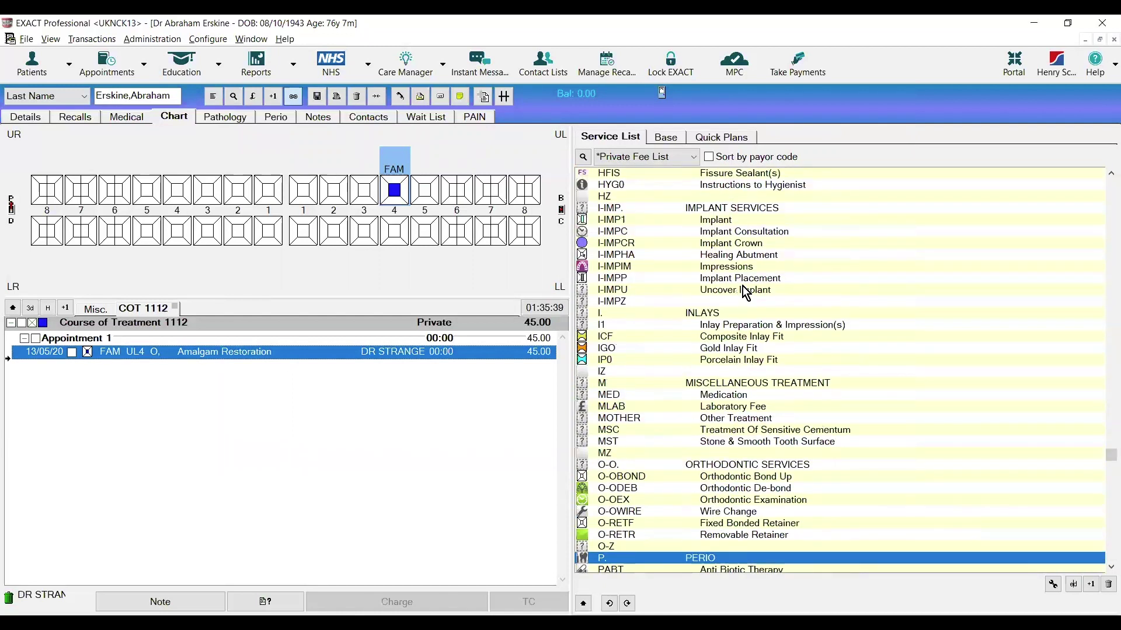
{"action": "double_click", "coordinate": [726, 220]}
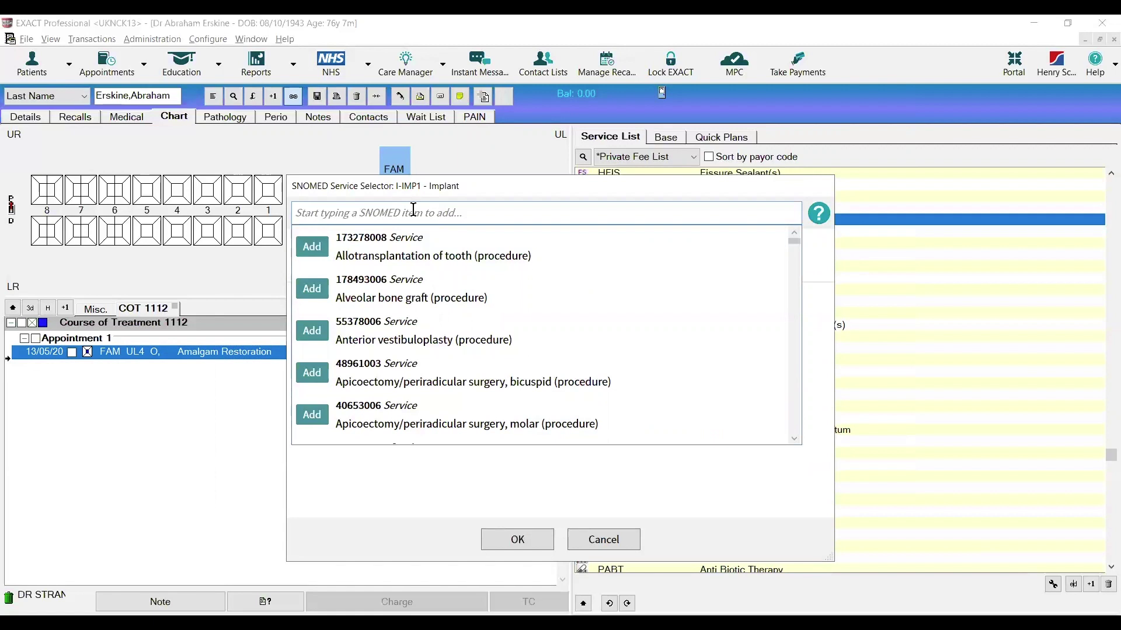
Search 'implant' and add 66660002 Tooth implantation, charting the 760.00 implant on UL4.
{"action": "type", "text": "impla"}
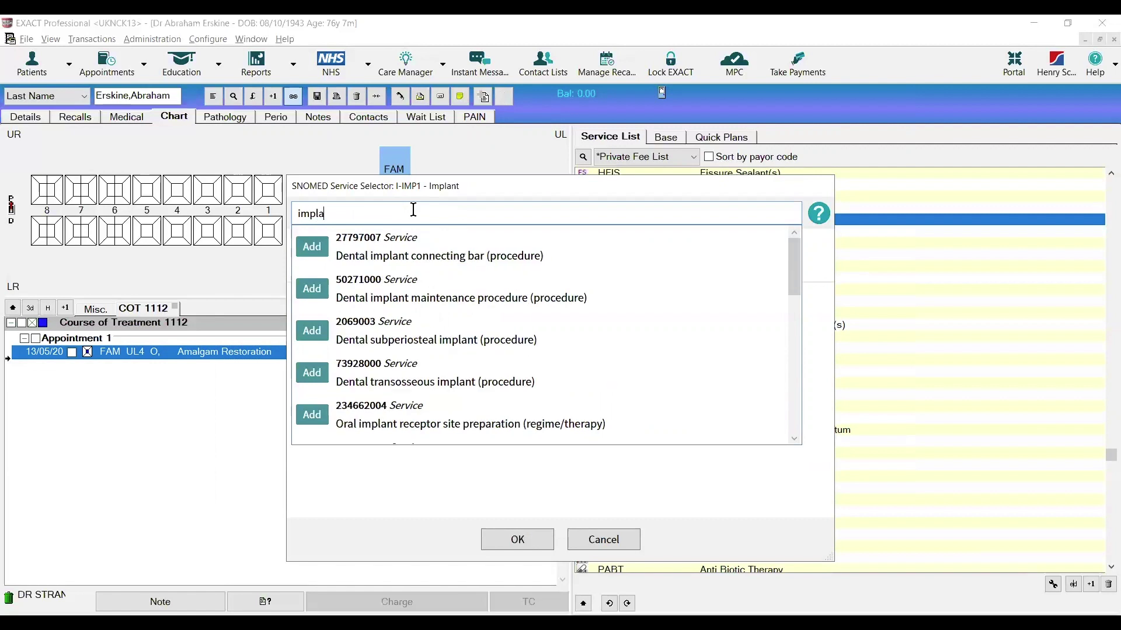
{"action": "type", "text": "nt"}
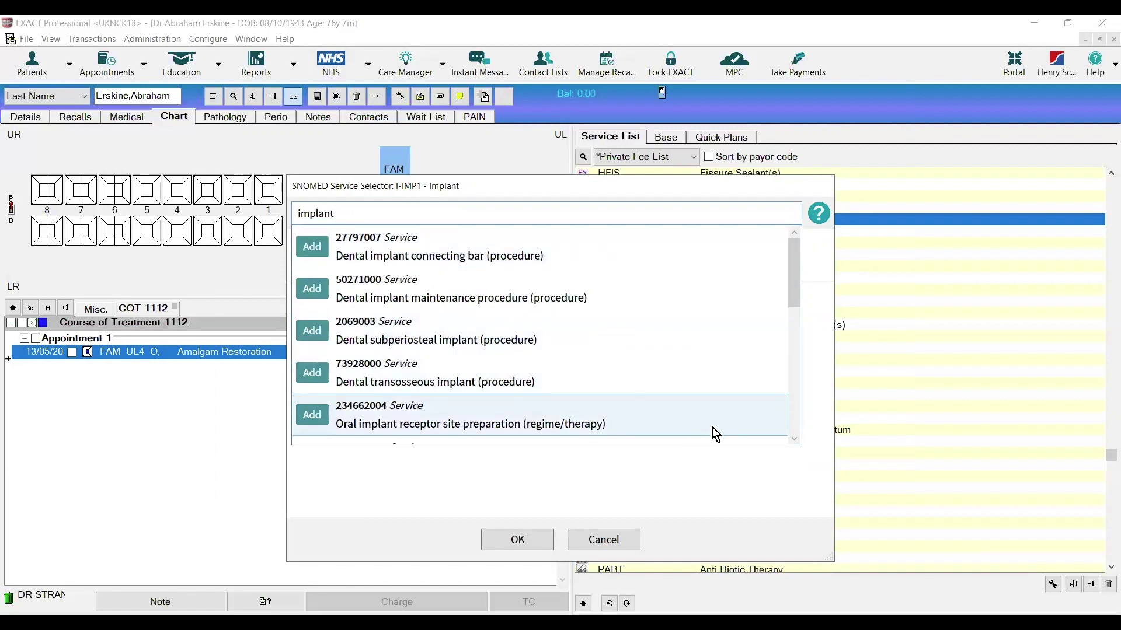
{"action": "left_click", "coordinate": [794, 438]}
{"action": "left_click", "coordinate": [794, 438]}
{"action": "left_click", "coordinate": [793, 438]}
{"action": "left_click", "coordinate": [793, 438]}
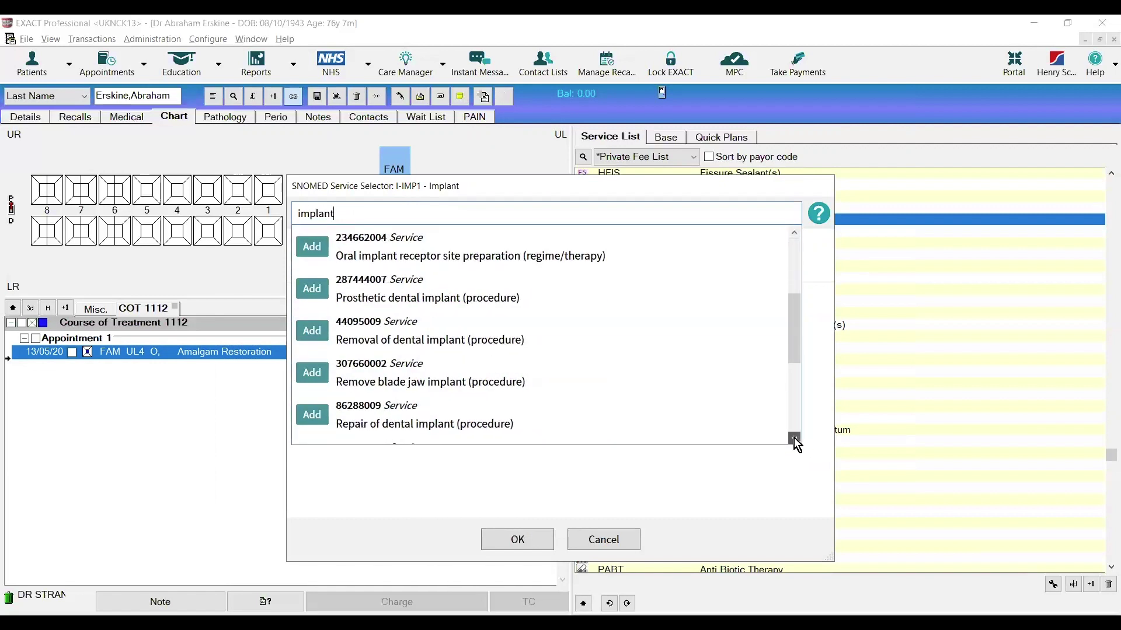
{"action": "left_click", "coordinate": [794, 438]}
{"action": "left_click", "coordinate": [794, 438]}
{"action": "left_click", "coordinate": [794, 438]}
{"action": "left_click", "coordinate": [794, 438]}
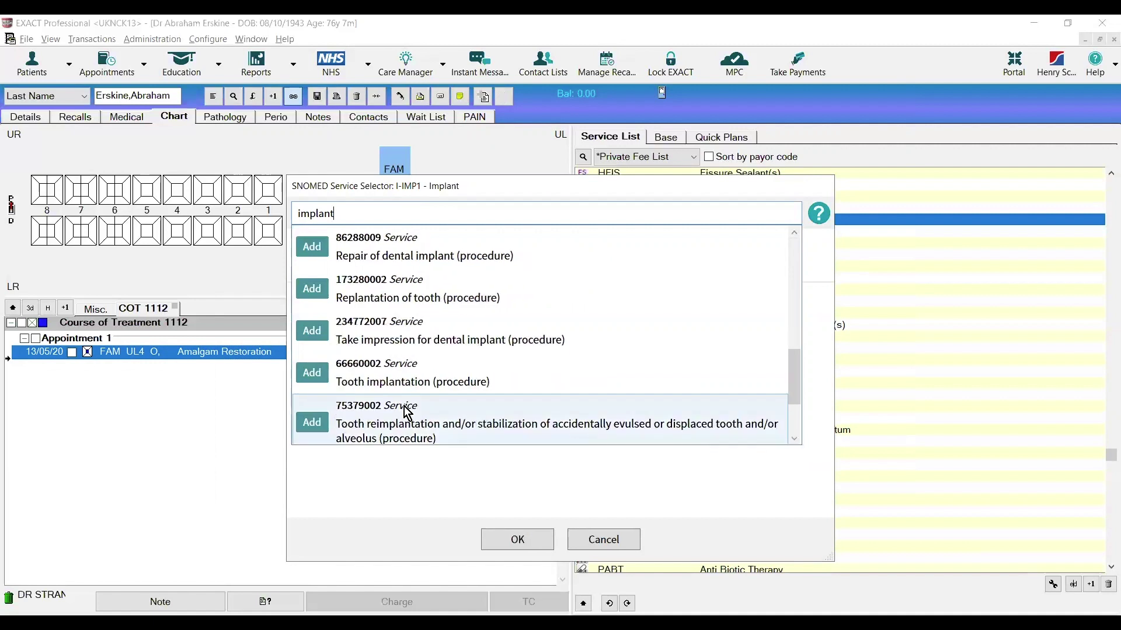
{"action": "left_click", "coordinate": [312, 374]}
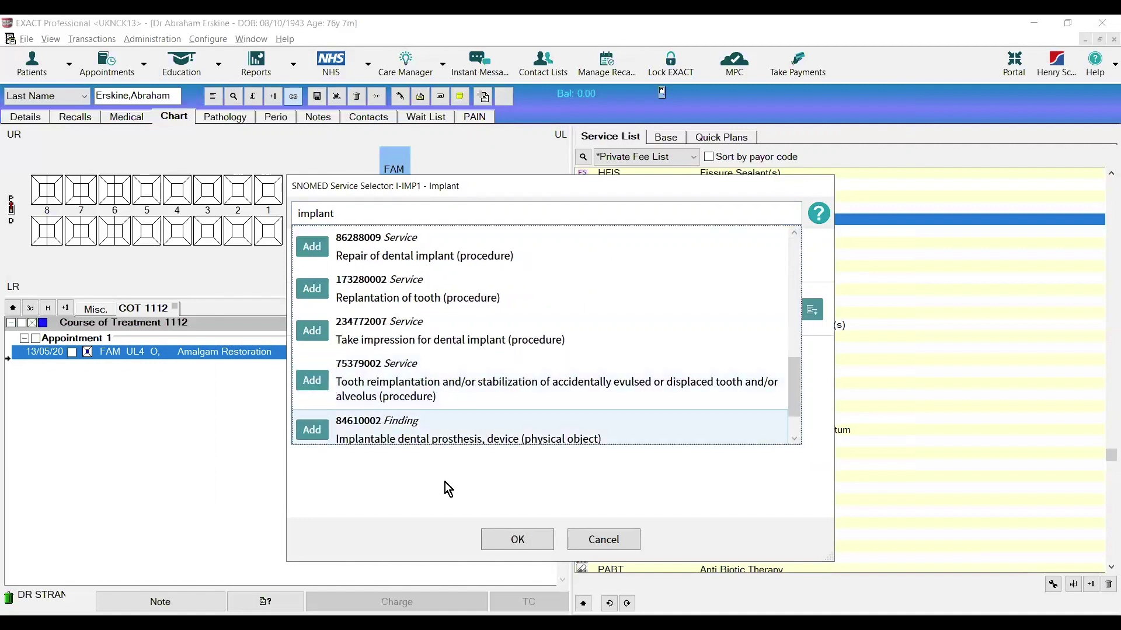
{"action": "left_click", "coordinate": [524, 544]}
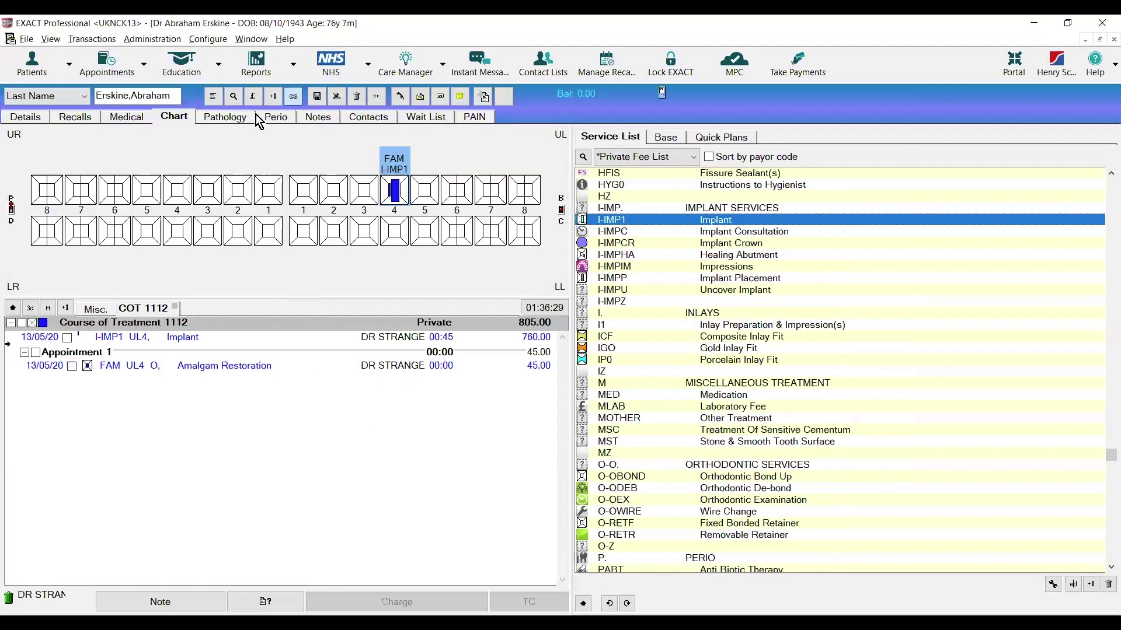
{"action": "left_click", "coordinate": [202, 39]}
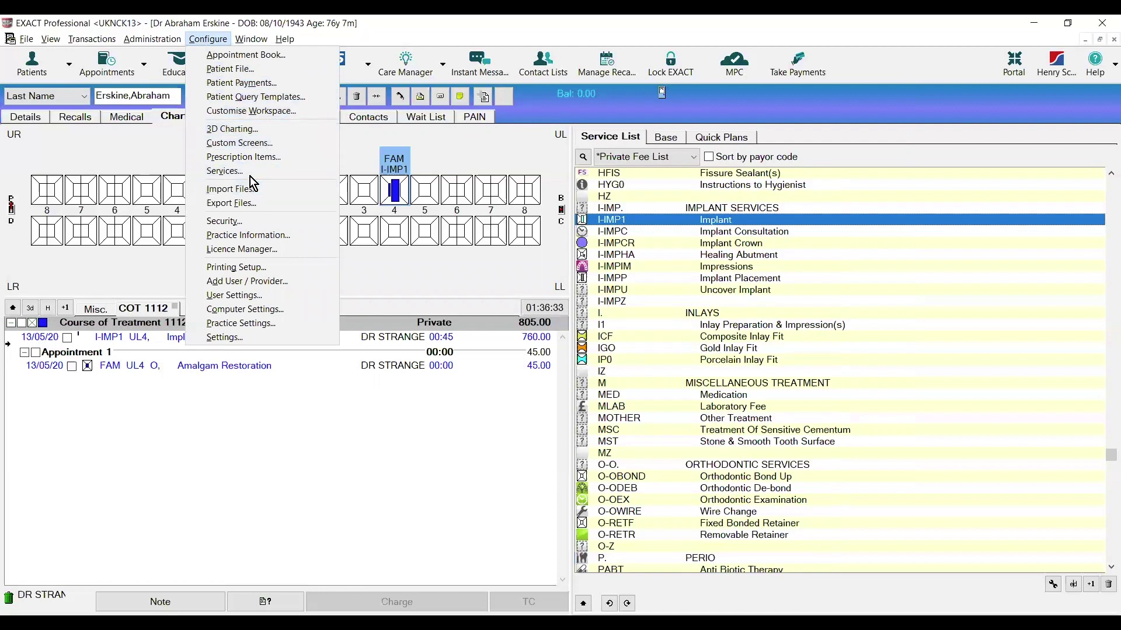
{"action": "left_click", "coordinate": [348, 445]}
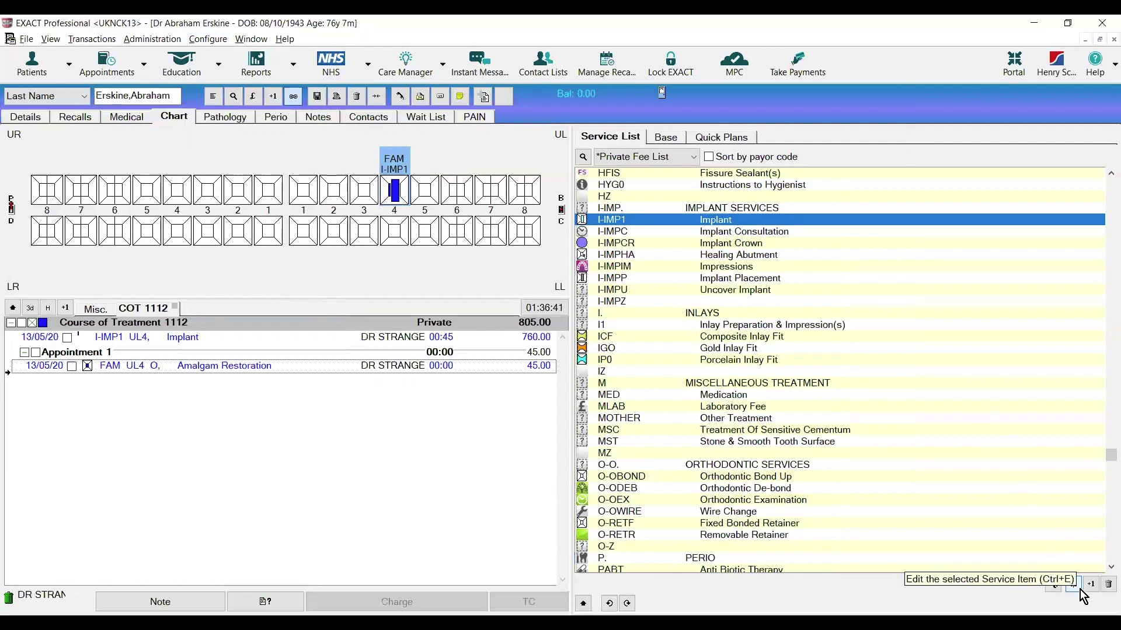
{"action": "scroll", "coordinate": [984, 440], "scroll_direction": "up", "scroll_amount": 4}
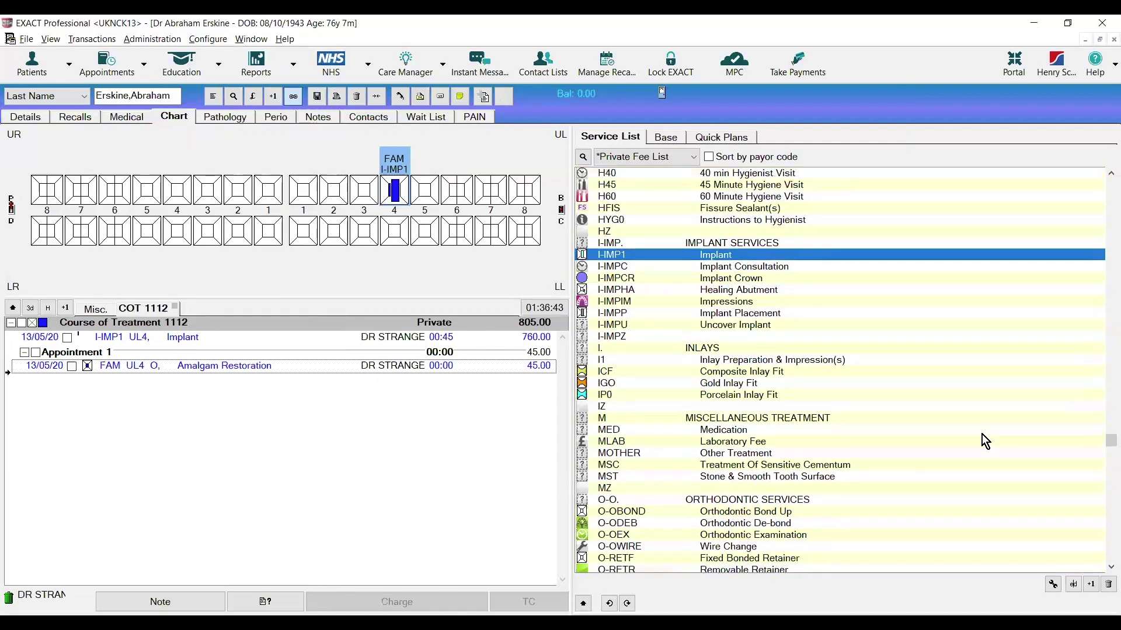
{"action": "scroll", "coordinate": [982, 434], "scroll_direction": "up", "scroll_amount": 3}
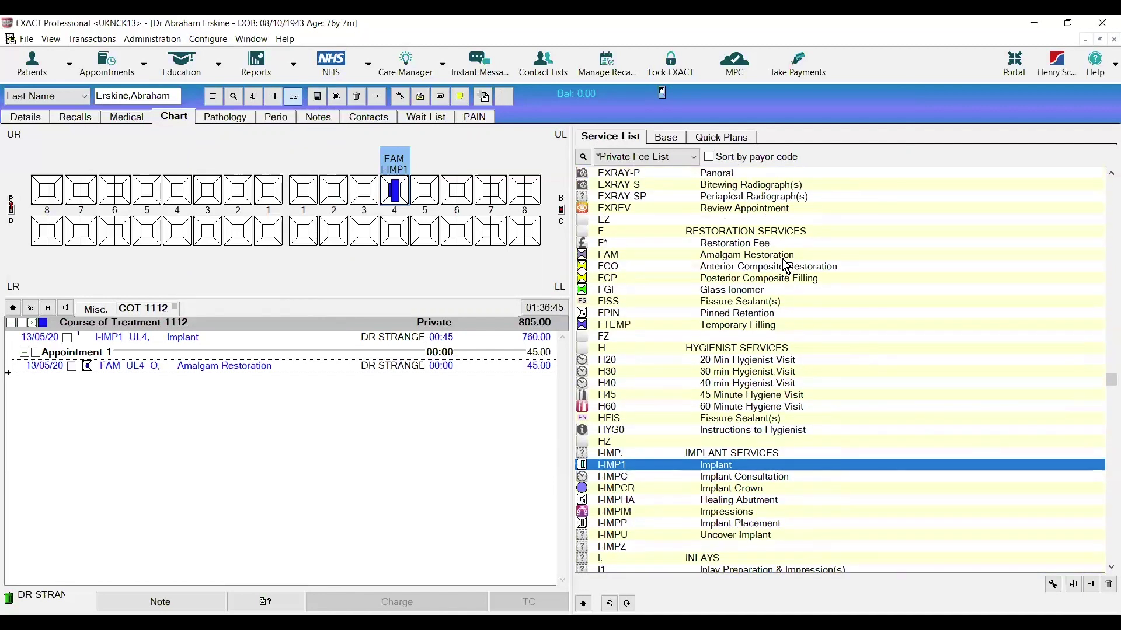
Replace the FAM service's SNOMED link with 234787002 found by searching 'amalg'.
{"action": "left_click", "coordinate": [783, 256]}
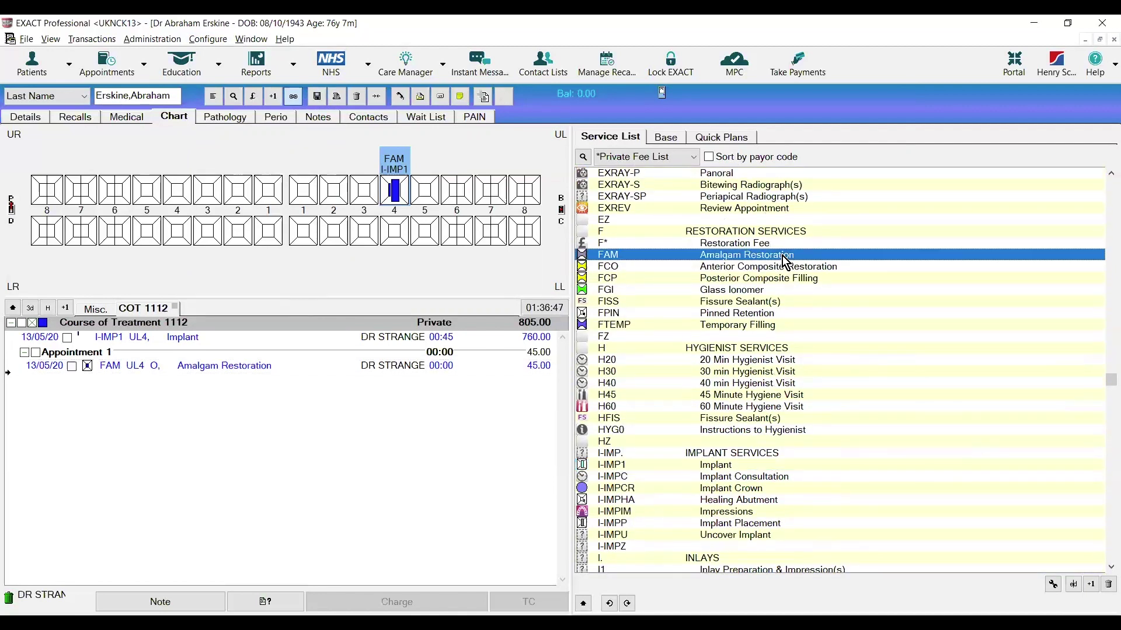
{"action": "left_click", "coordinate": [1074, 585]}
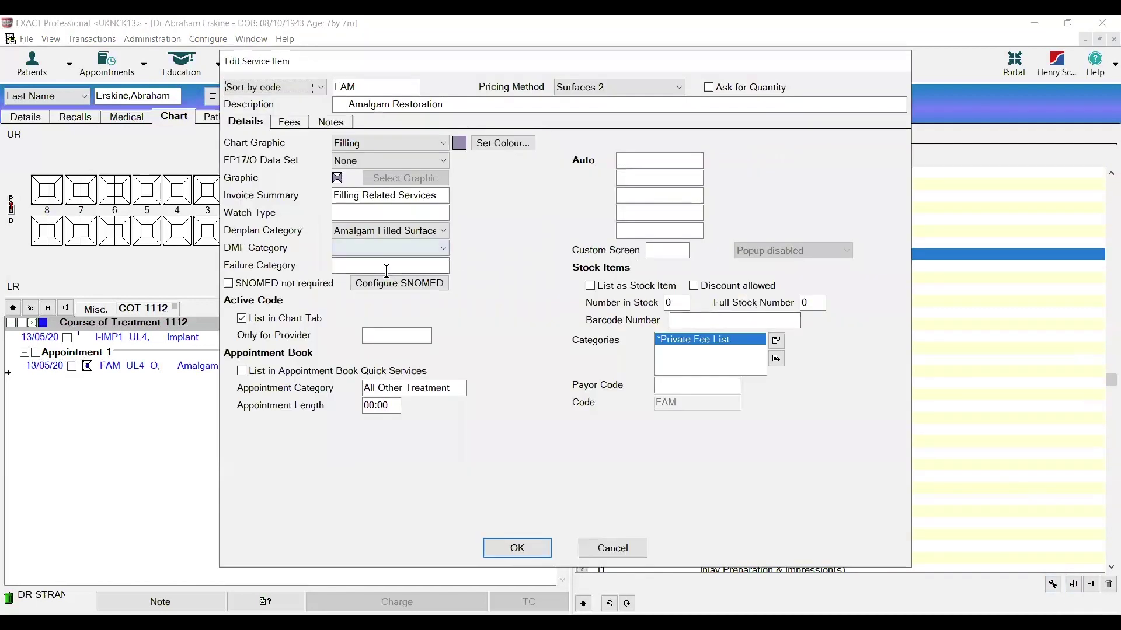
{"action": "left_click", "coordinate": [422, 286]}
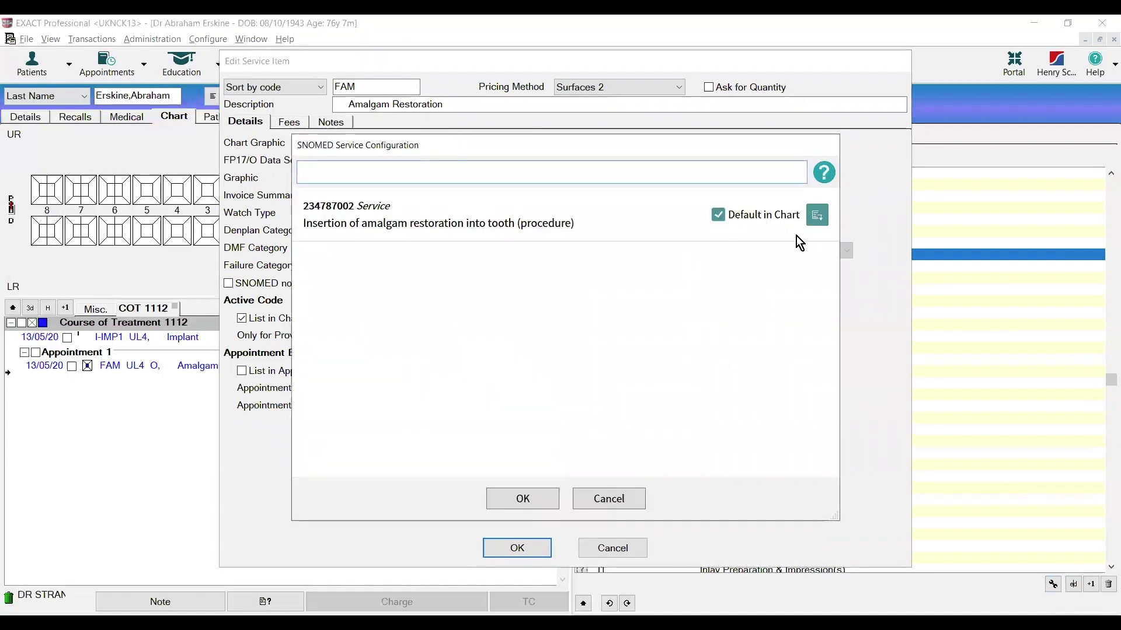
{"action": "left_click", "coordinate": [820, 216]}
{"action": "left_click", "coordinate": [466, 174]}
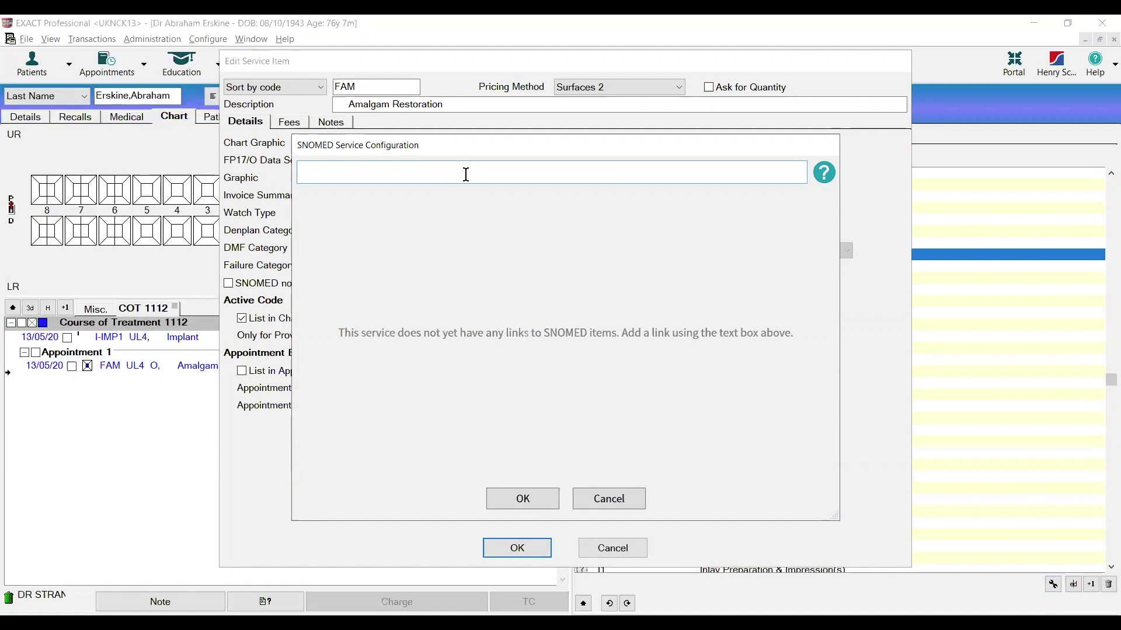
{"action": "type", "text": "amalg"}
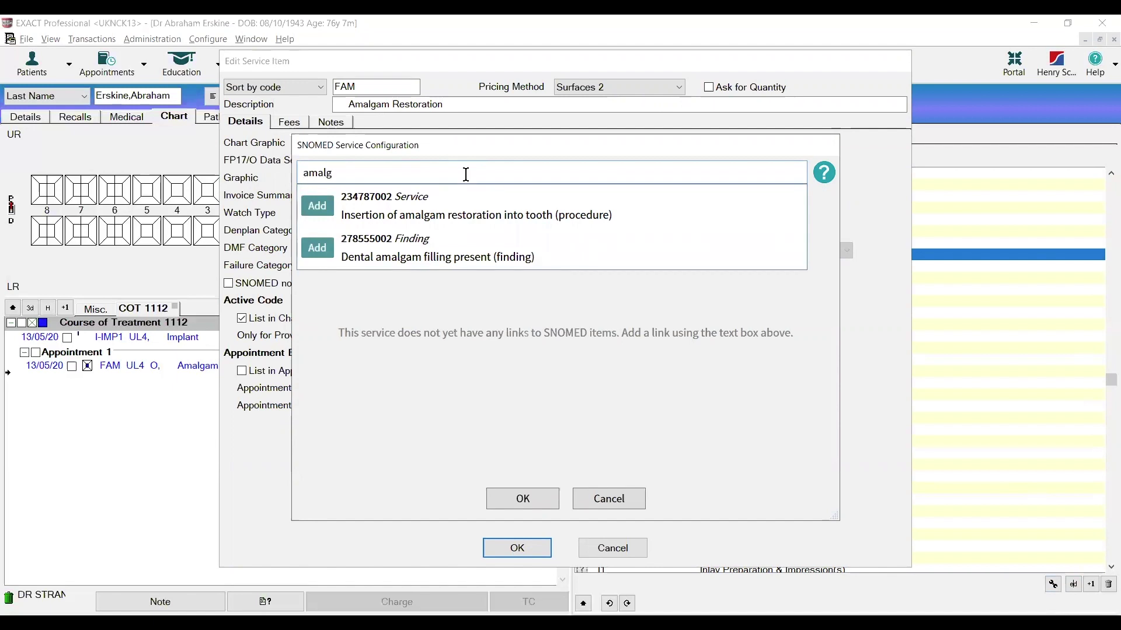
{"action": "left_click", "coordinate": [317, 205]}
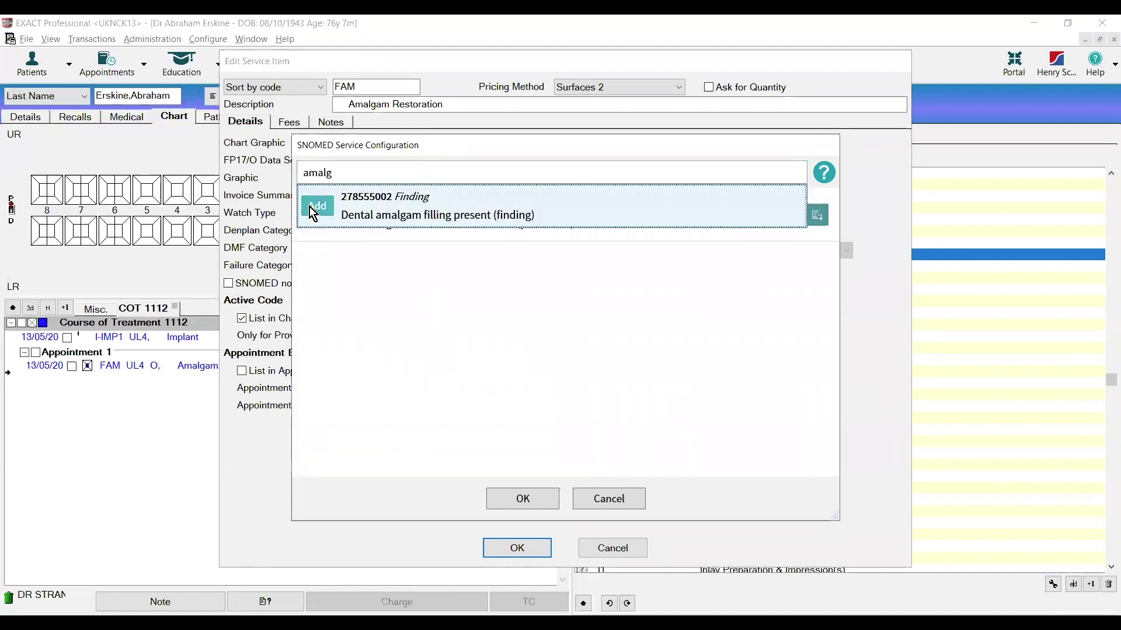
Make 234787002 the default-in-chart code and save the FAM service.
{"action": "left_click", "coordinate": [554, 355]}
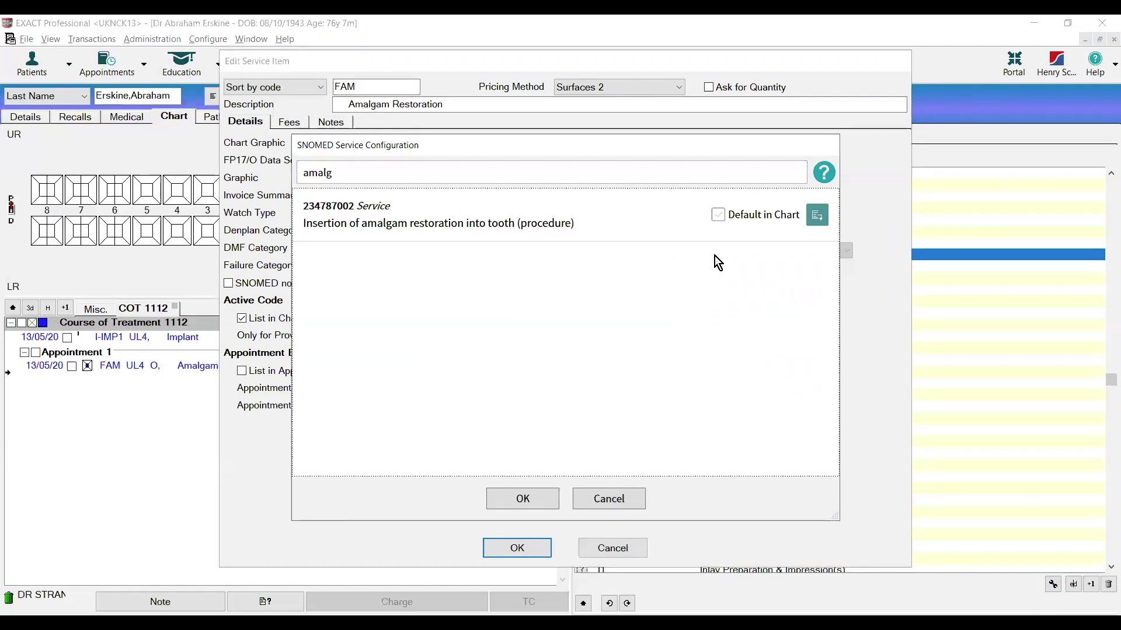
{"action": "left_click", "coordinate": [718, 214]}
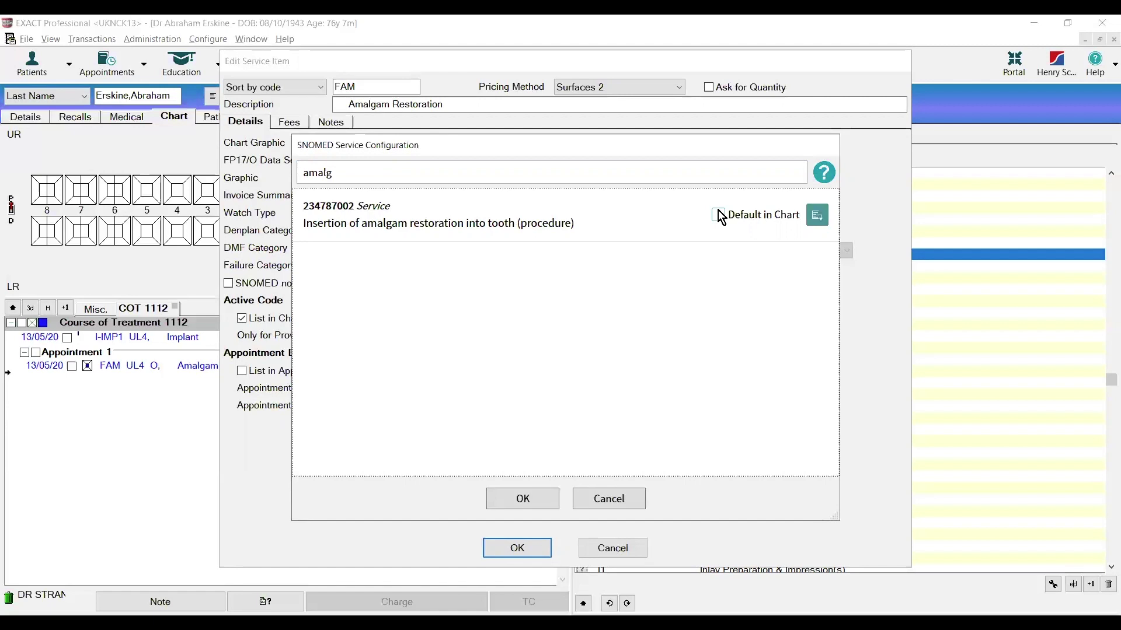
{"action": "left_click", "coordinate": [719, 216]}
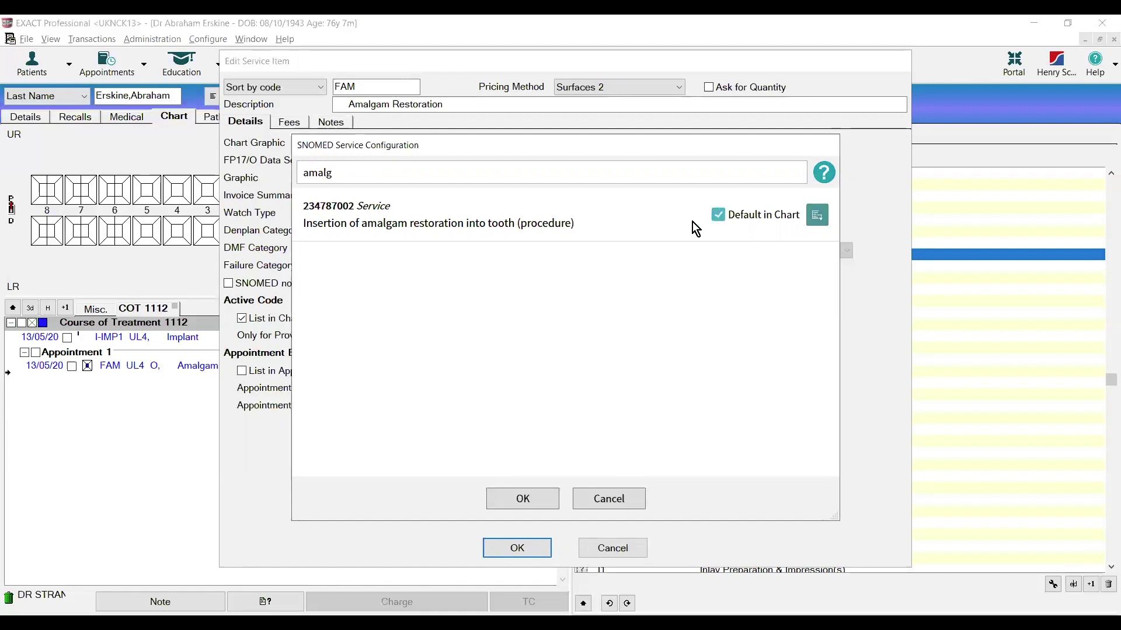
{"action": "left_click", "coordinate": [529, 504]}
{"action": "left_click", "coordinate": [526, 551]}
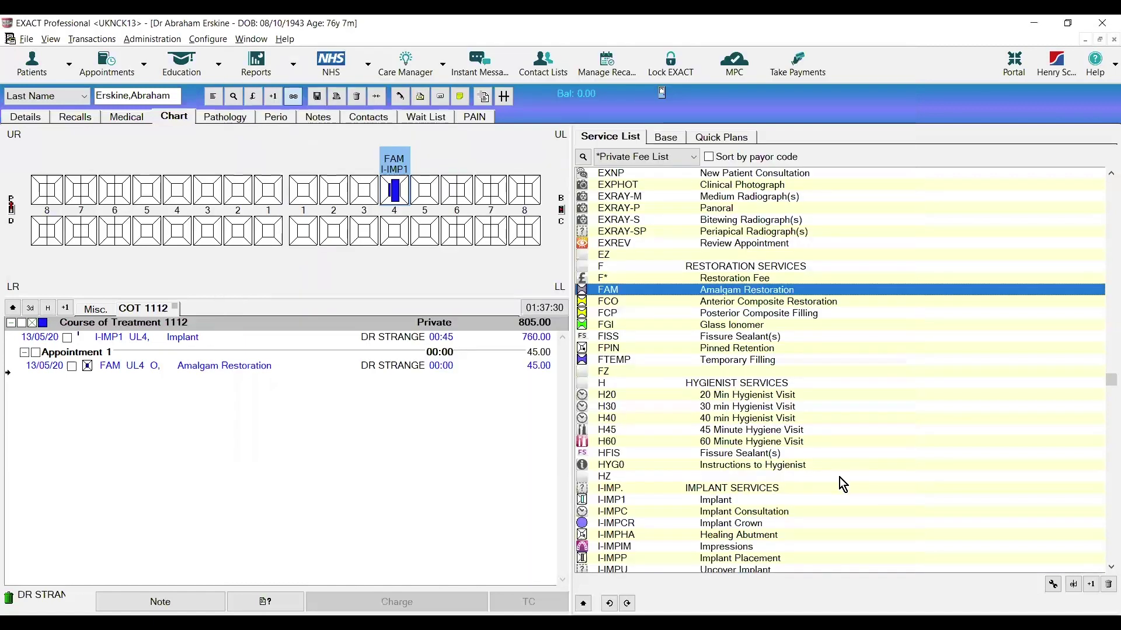
Open the SNOMED code configuration for the I-IMP1 Implant service.
{"action": "left_click", "coordinate": [818, 501]}
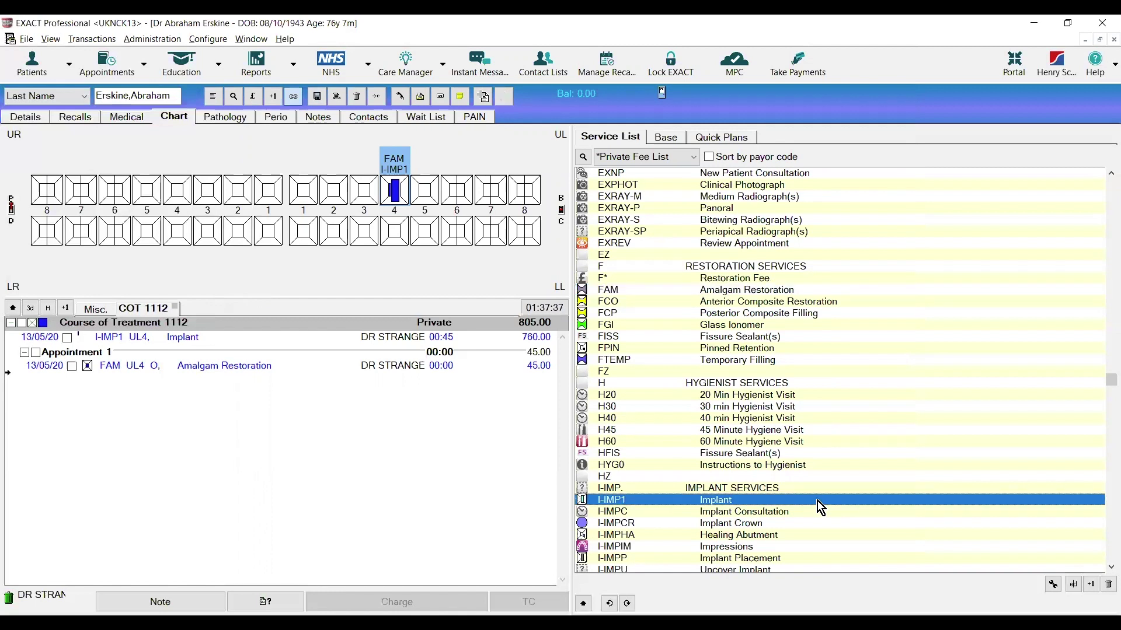
{"action": "left_click", "coordinate": [1074, 583]}
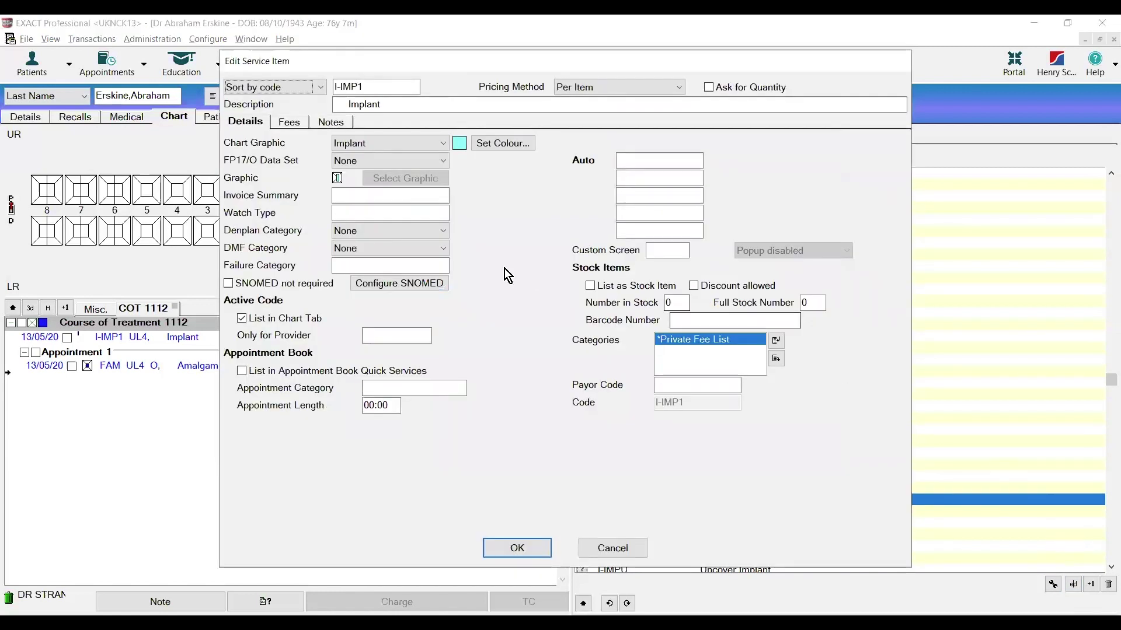
{"action": "left_click", "coordinate": [421, 286]}
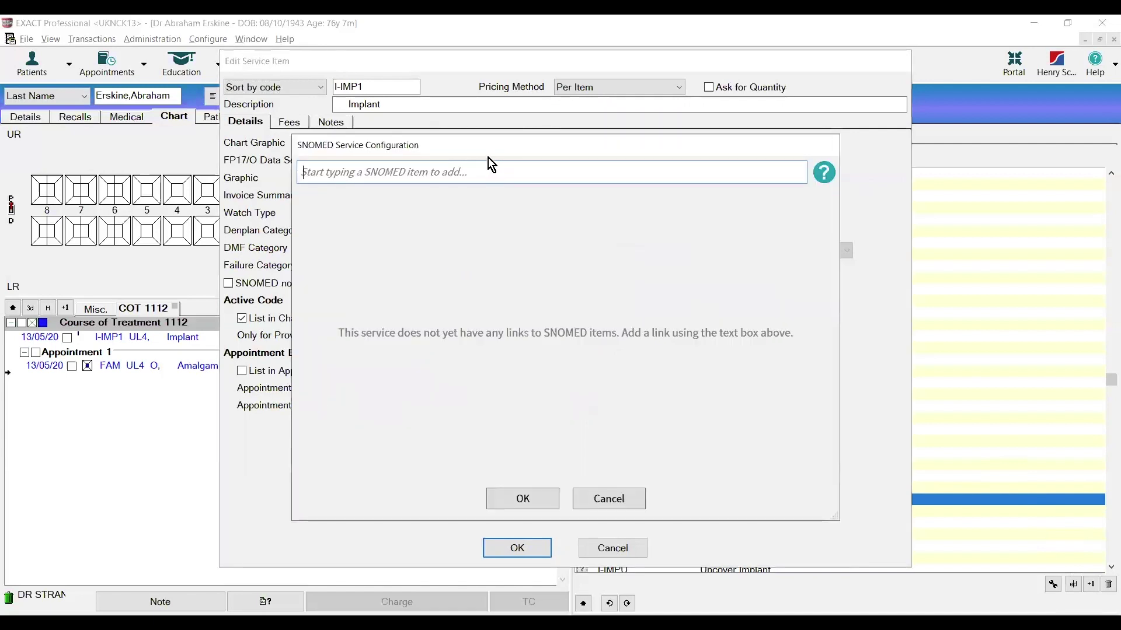
Add 66660002 Tooth implantation via an 'implant' search and set it as default in chart.
{"action": "left_click", "coordinate": [468, 167]}
{"action": "type", "text": "im"}
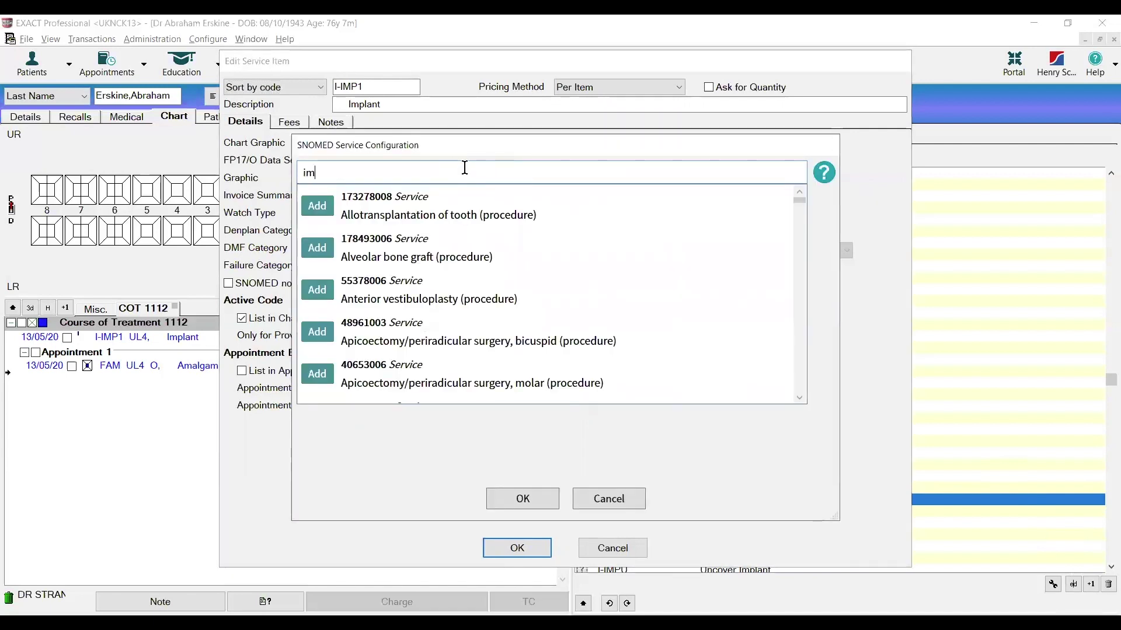
{"action": "type", "text": "plant"}
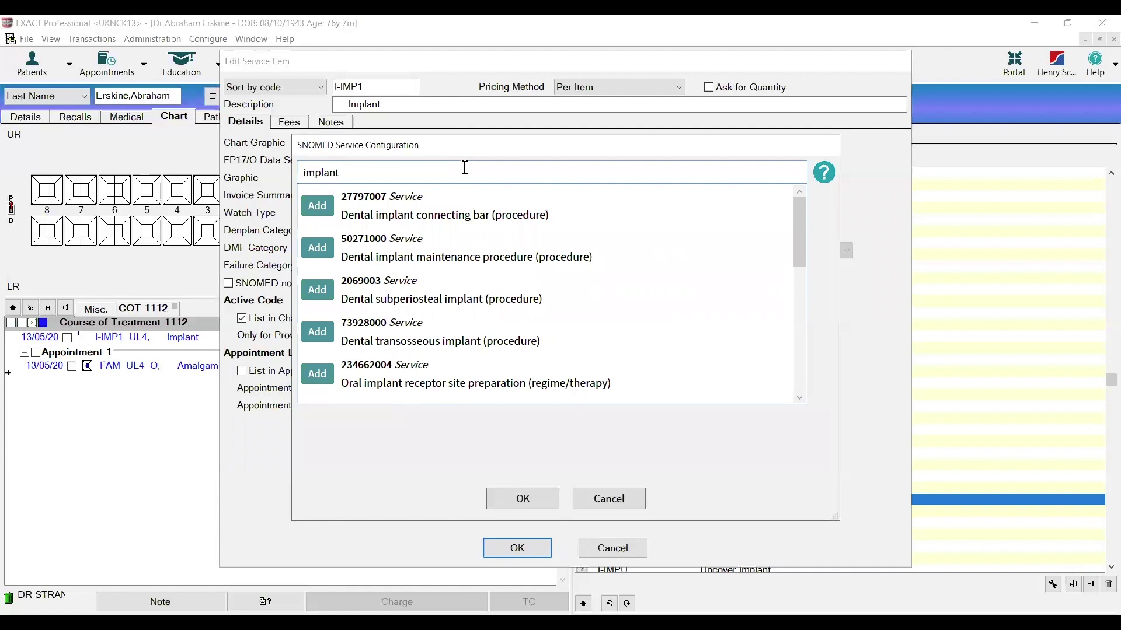
{"action": "left_click", "coordinate": [800, 397]}
{"action": "left_click", "coordinate": [800, 397]}
{"action": "left_click", "coordinate": [799, 398]}
{"action": "left_click", "coordinate": [799, 398]}
{"action": "left_click", "coordinate": [800, 398]}
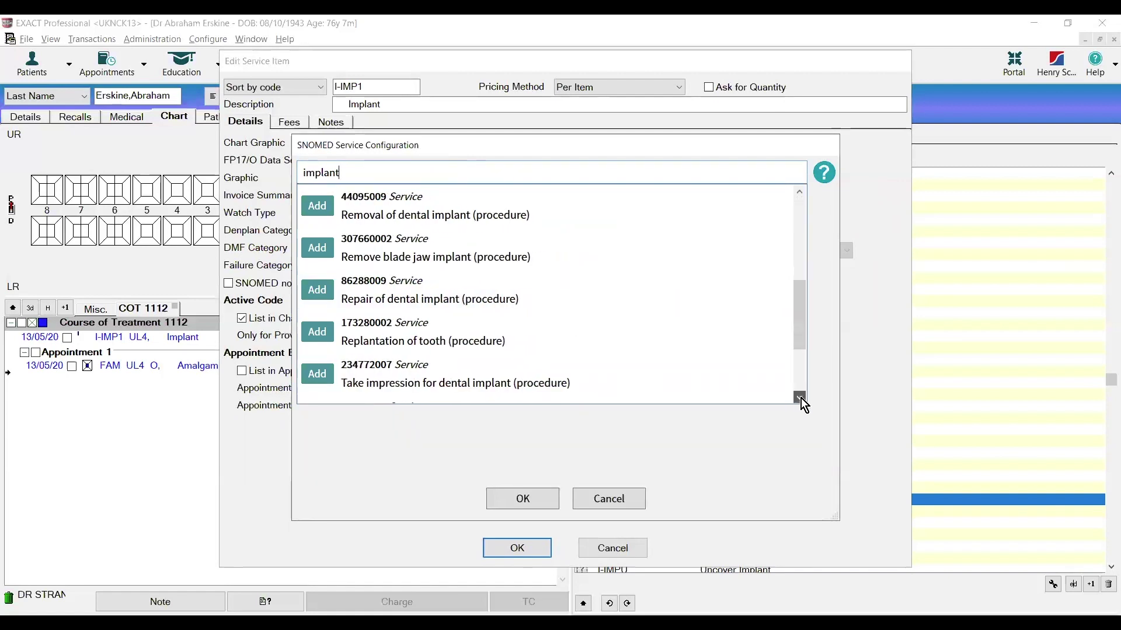
{"action": "left_click", "coordinate": [799, 398]}
{"action": "left_click", "coordinate": [800, 398]}
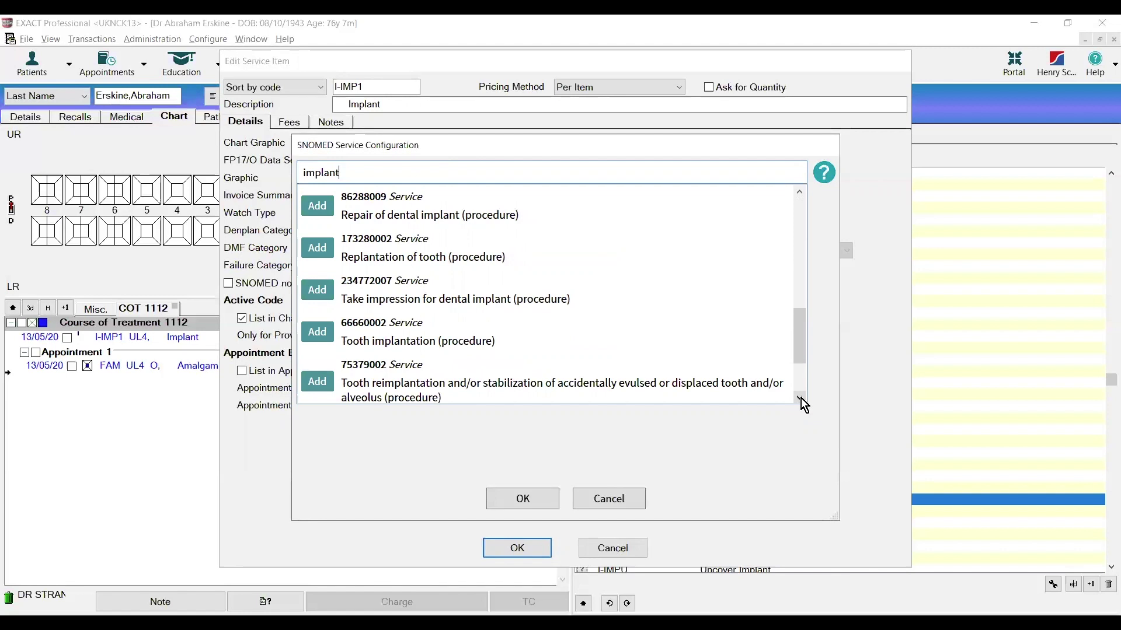
{"action": "left_click", "coordinate": [315, 332]}
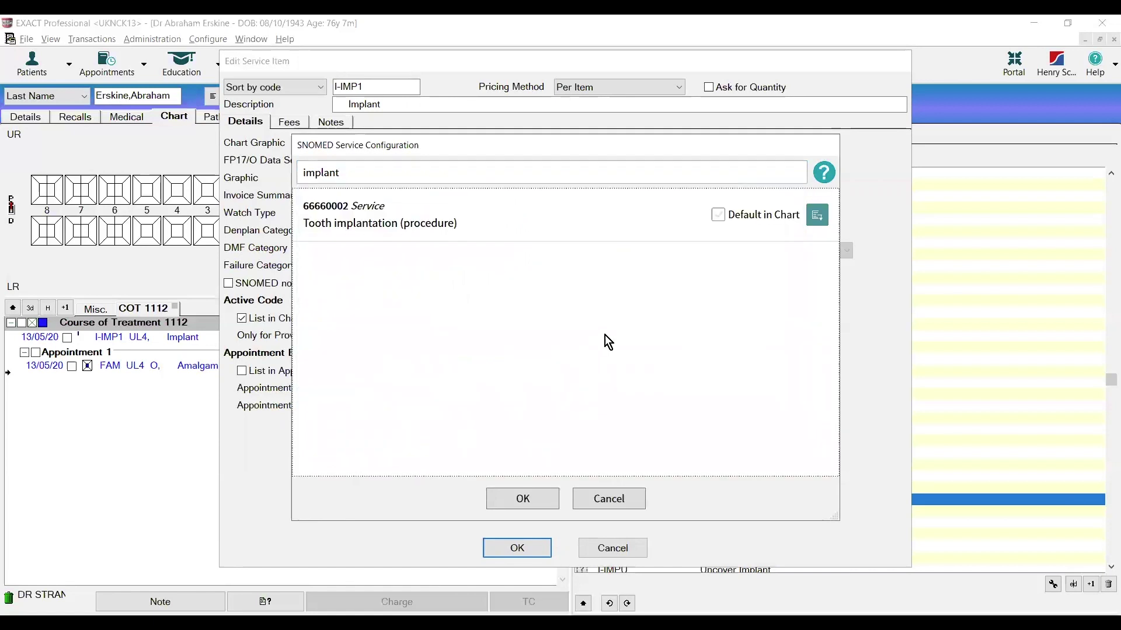
{"action": "left_click", "coordinate": [718, 216]}
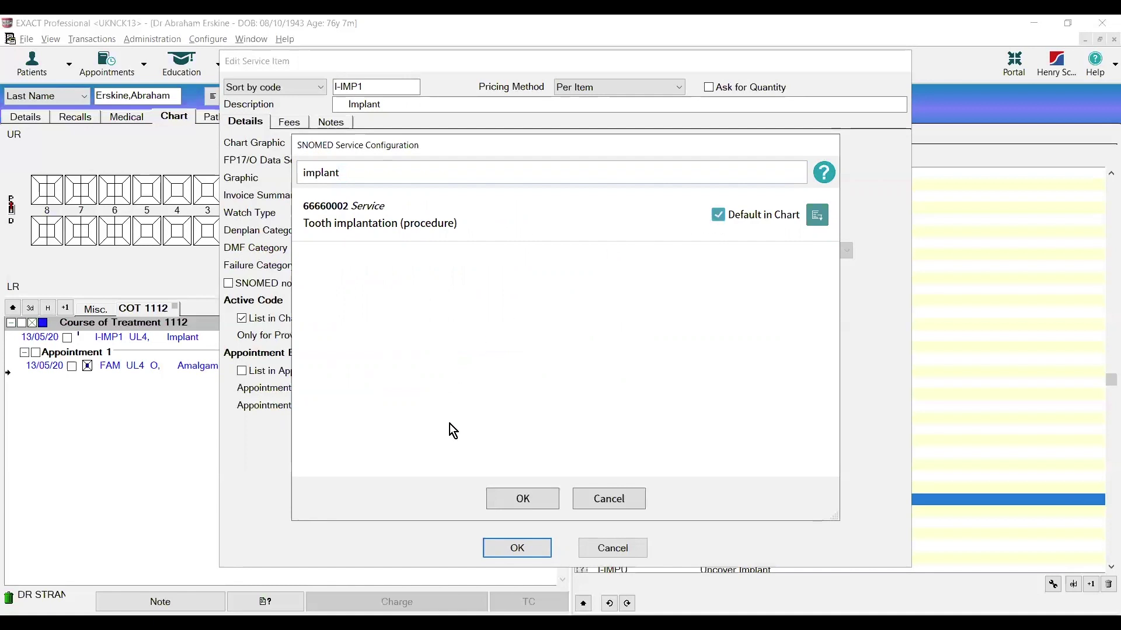
{"action": "left_click", "coordinate": [530, 501]}
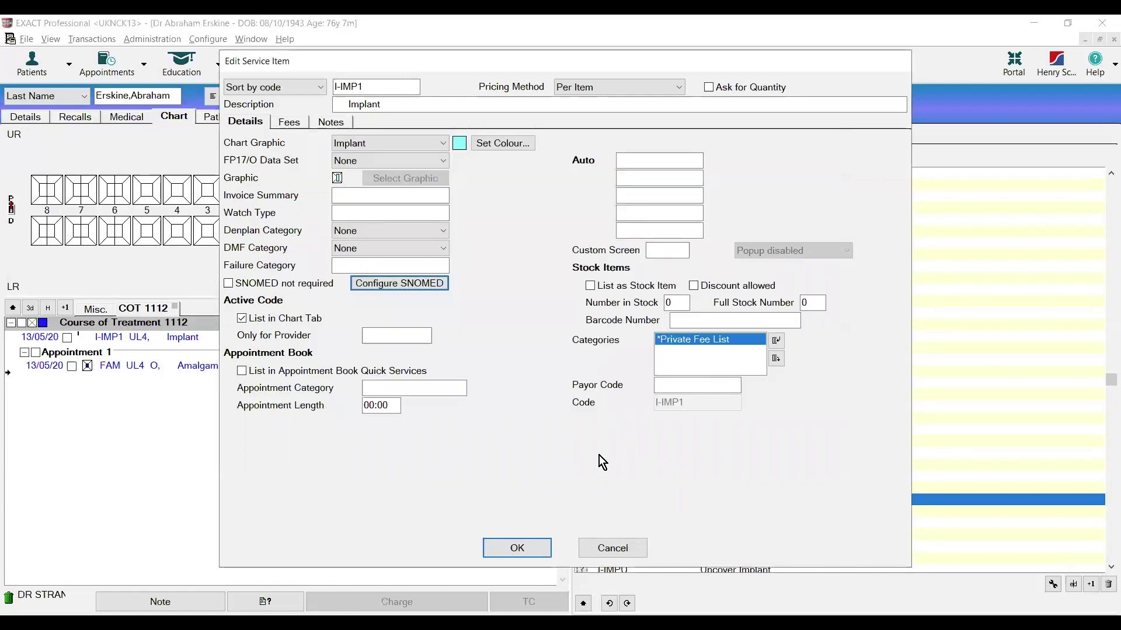
{"action": "left_click", "coordinate": [530, 549]}
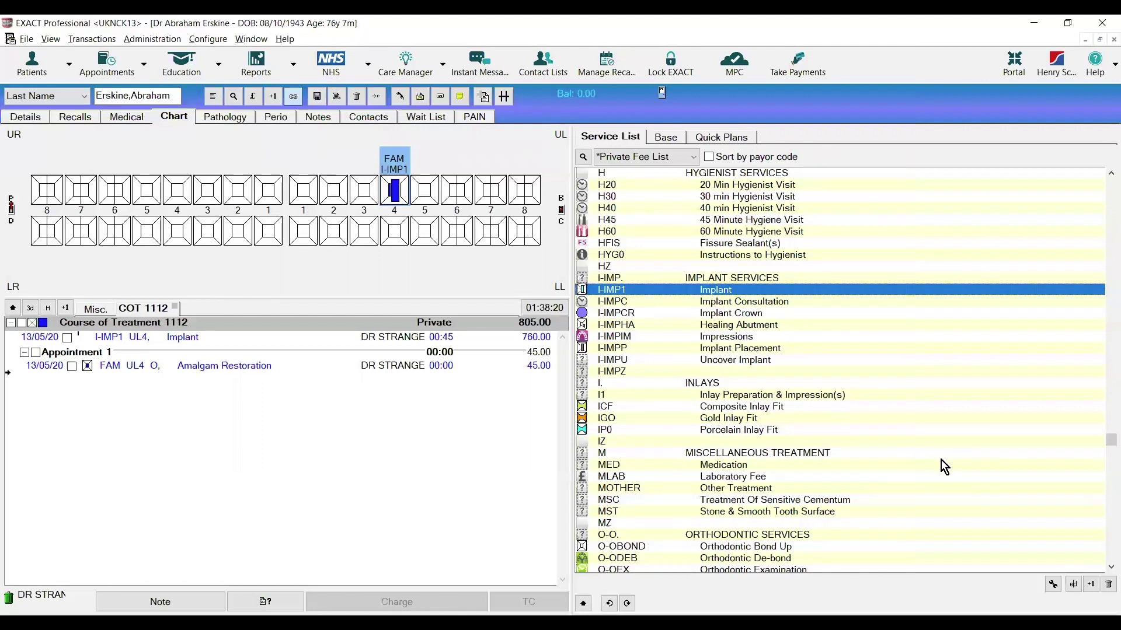
{"action": "left_click", "coordinate": [1077, 586]}
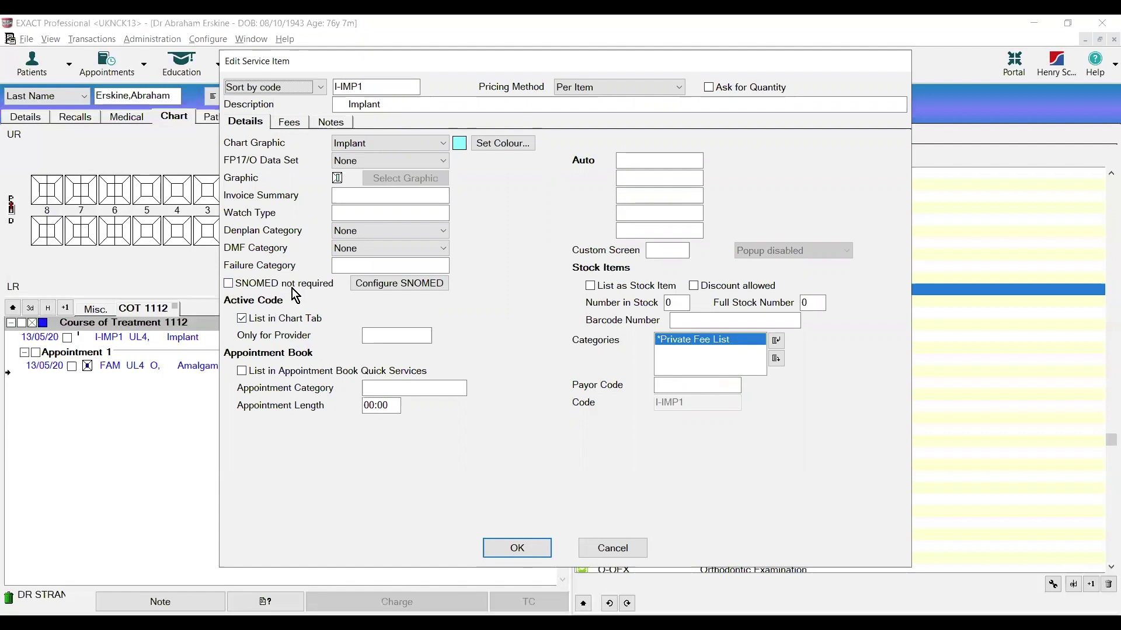
{"action": "left_click", "coordinate": [522, 551]}
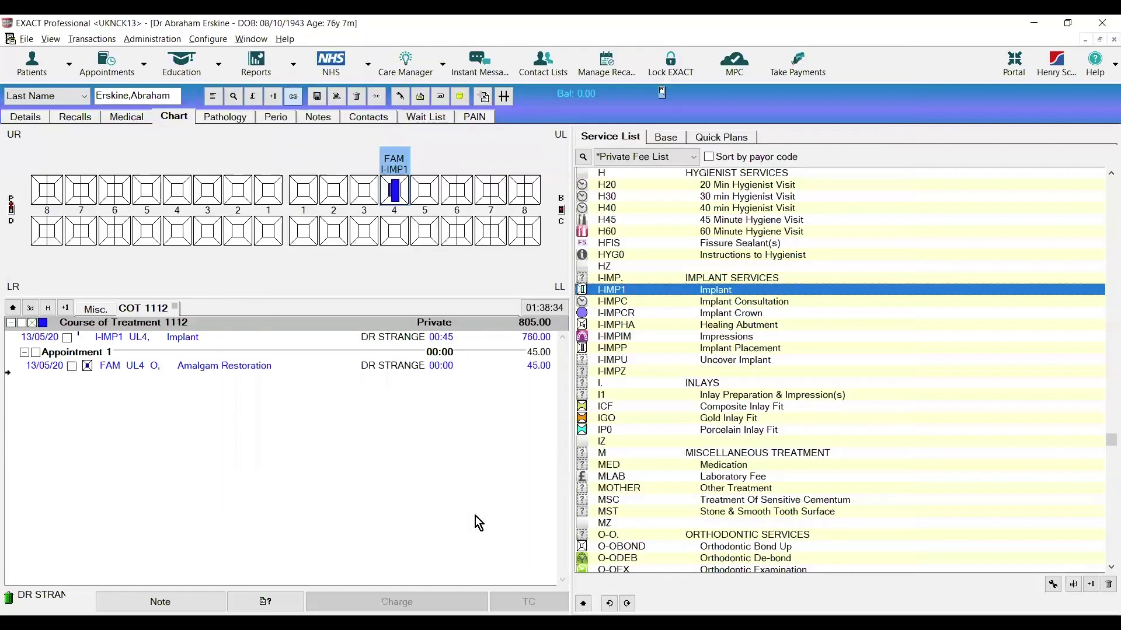